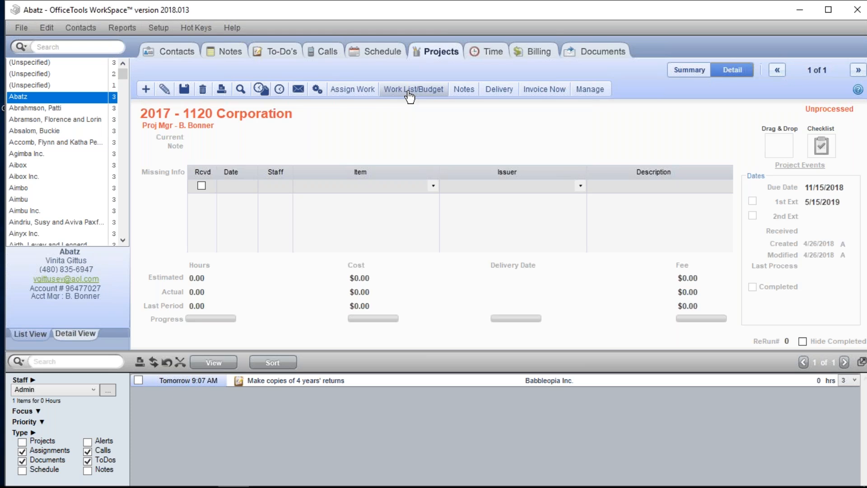
# Create an Input/Prep assignment for the Admin staff on the 2017 - 1120 Corporation project.
pyautogui.click(410, 90)
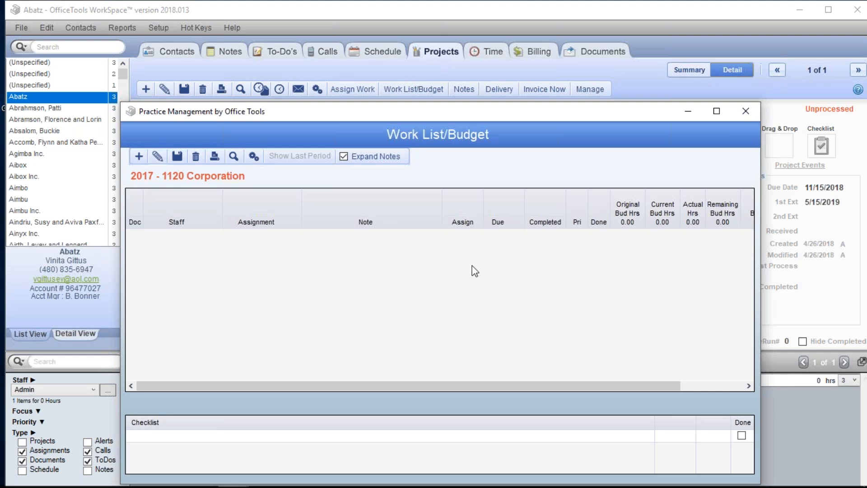
pyautogui.click(745, 112)
pyautogui.click(351, 90)
pyautogui.click(501, 229)
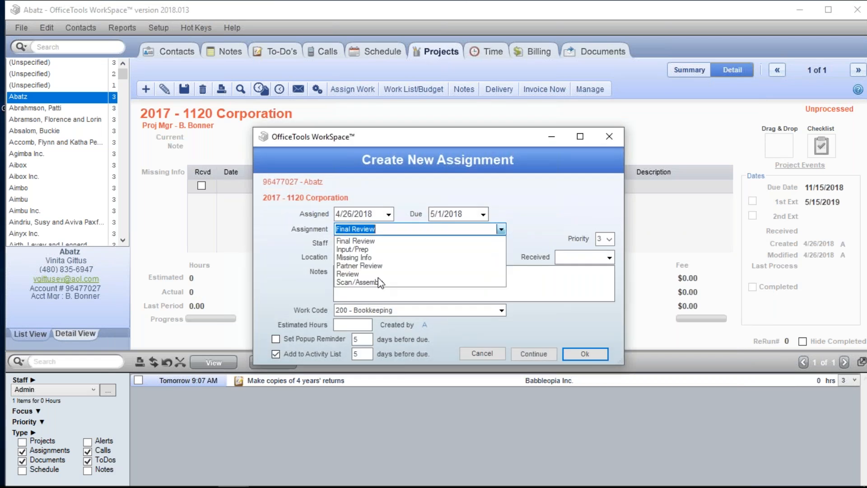
pyautogui.click(357, 249)
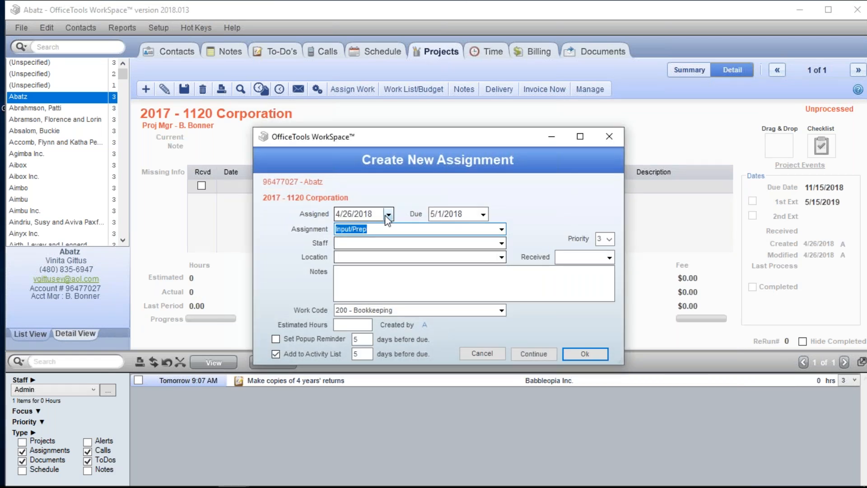
pyautogui.click(502, 243)
pyautogui.click(406, 261)
pyautogui.click(585, 354)
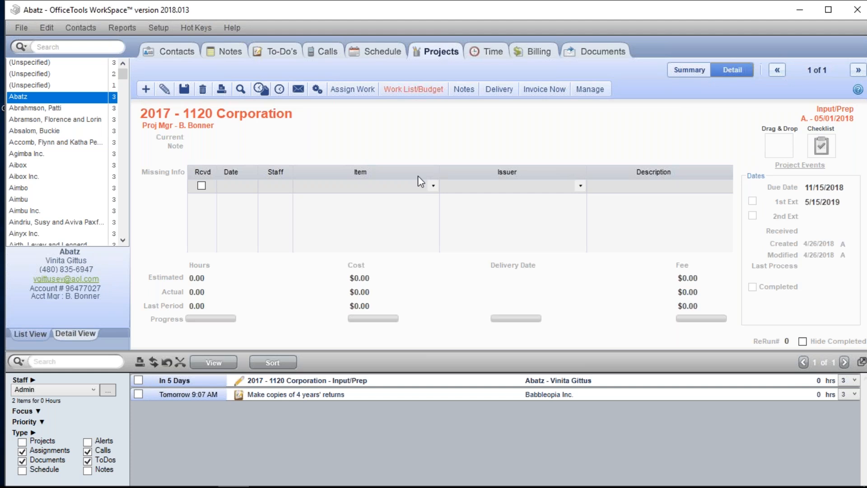
# Open the 2017 - 1120 Corporation project's Work List/Budget and maximize its window.
pyautogui.click(421, 119)
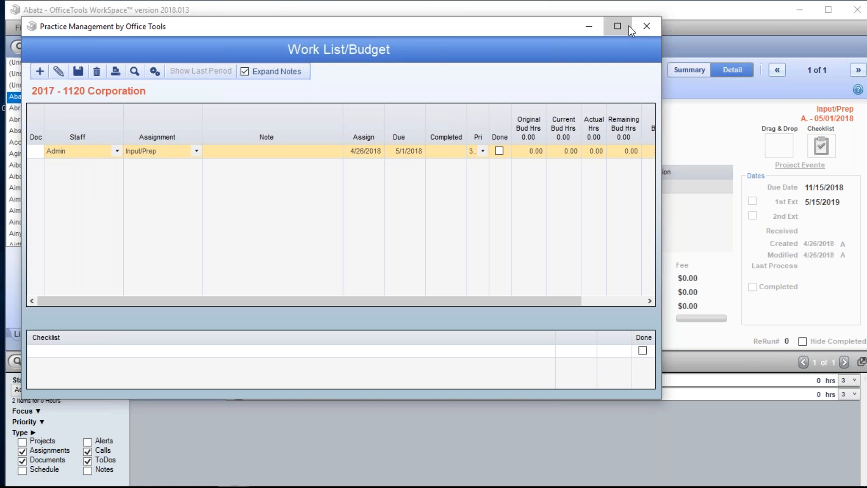
pyautogui.click(618, 26)
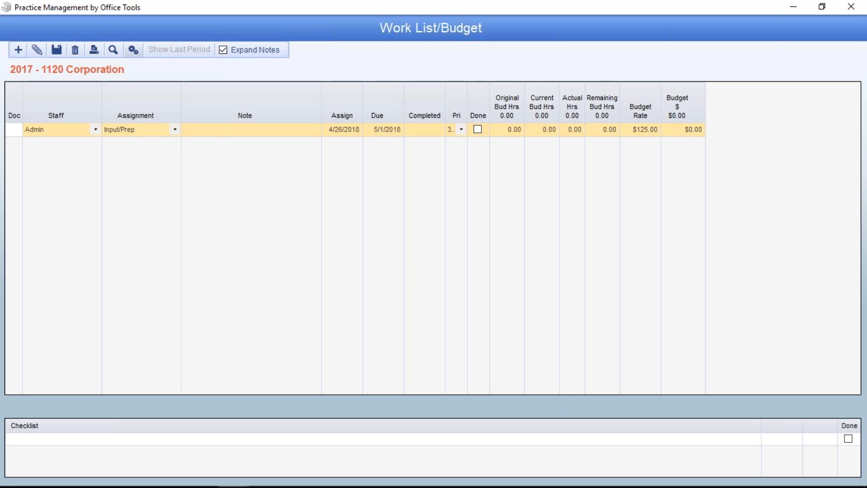
# Hide the budget columns in the work list grid and show them again.
pyautogui.click(133, 50)
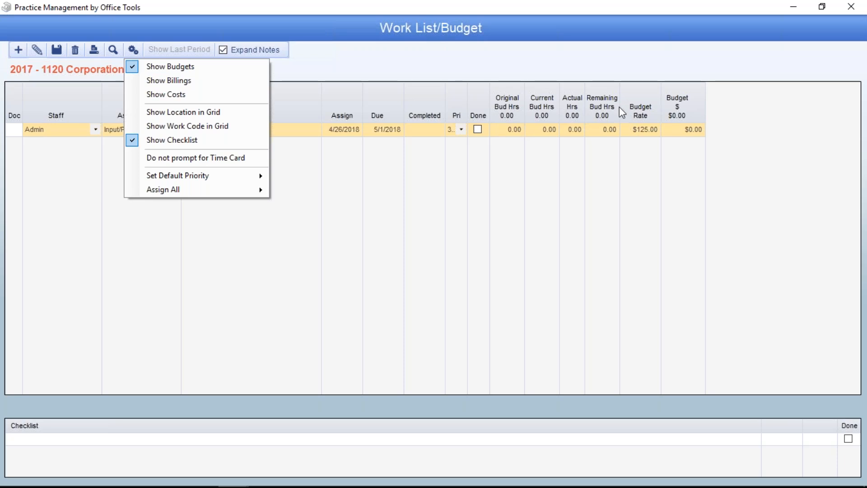
pyautogui.click(200, 72)
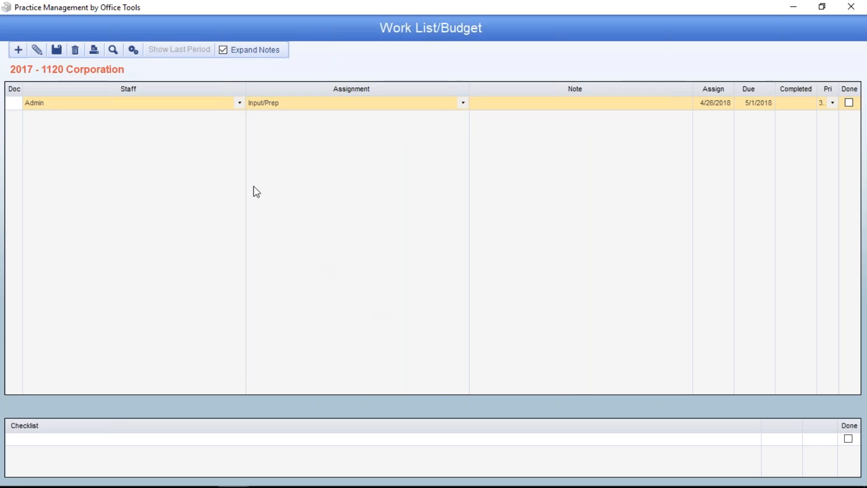
pyautogui.click(132, 51)
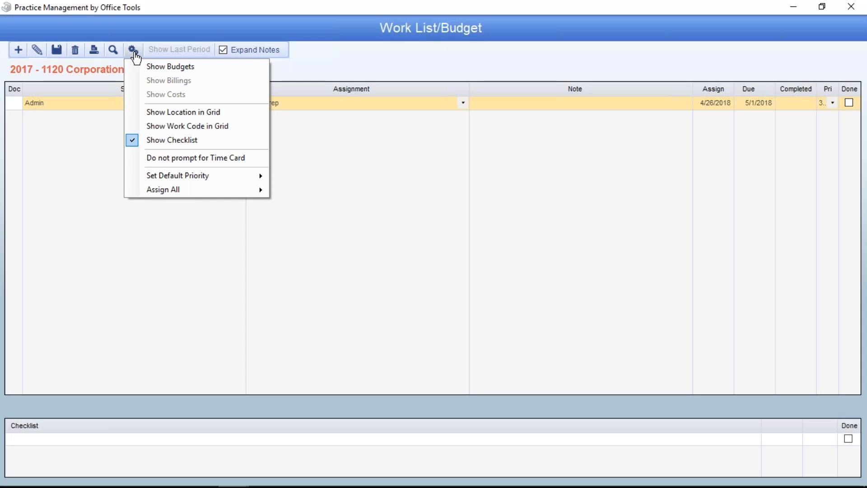
pyautogui.click(176, 67)
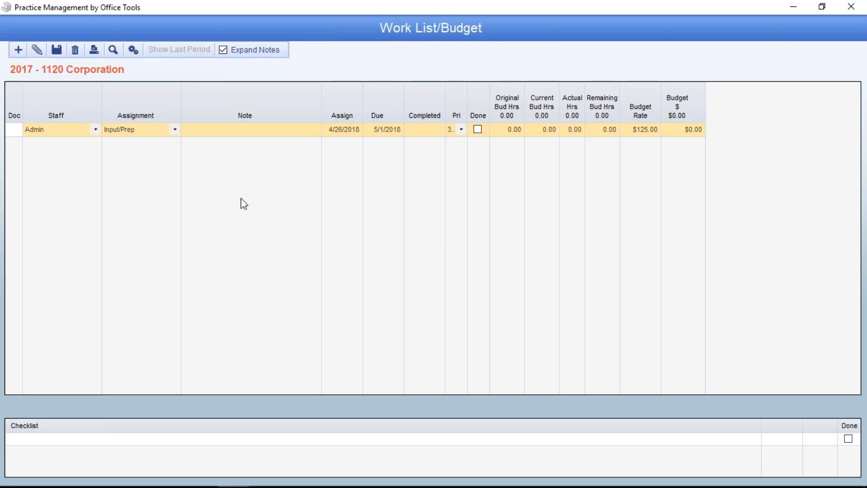
# Show the billings and costs columns in the work list grid.
pyautogui.click(138, 49)
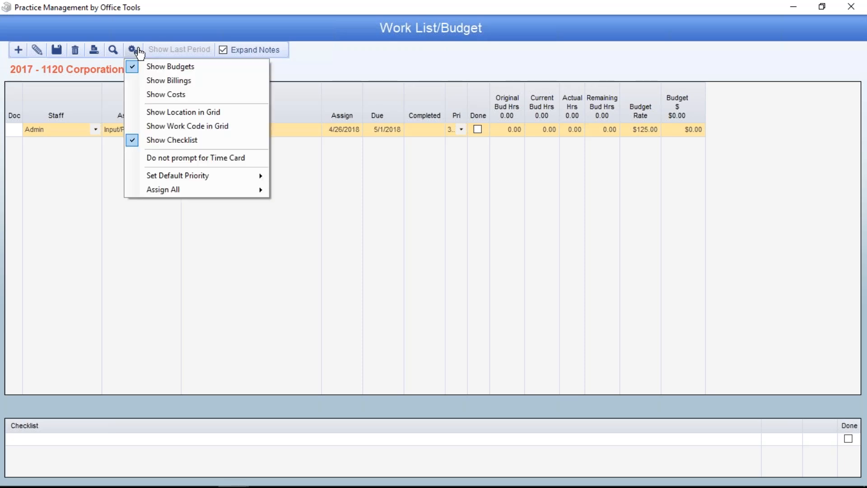
pyautogui.click(168, 80)
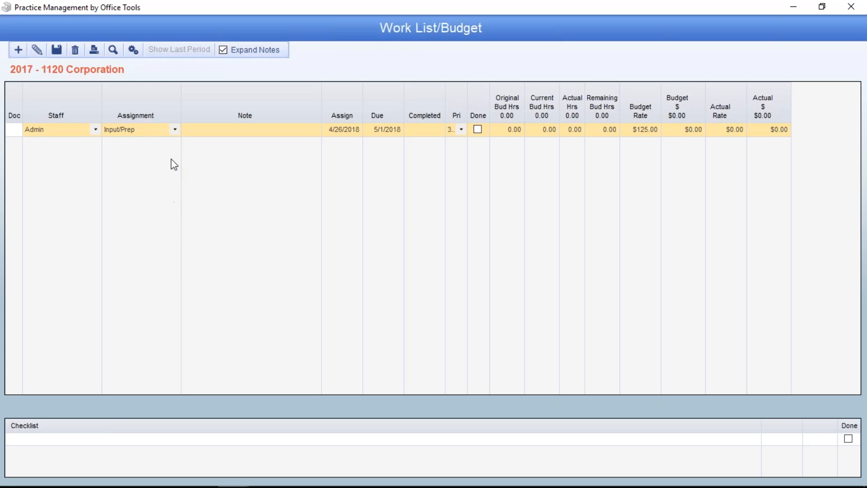
pyautogui.click(133, 50)
pyautogui.click(158, 94)
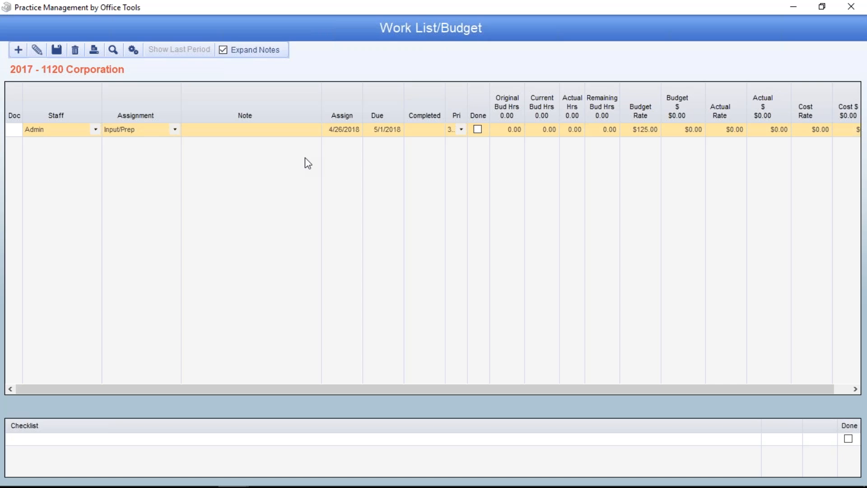
# Show the location and work code columns in the work list grid.
pyautogui.click(133, 49)
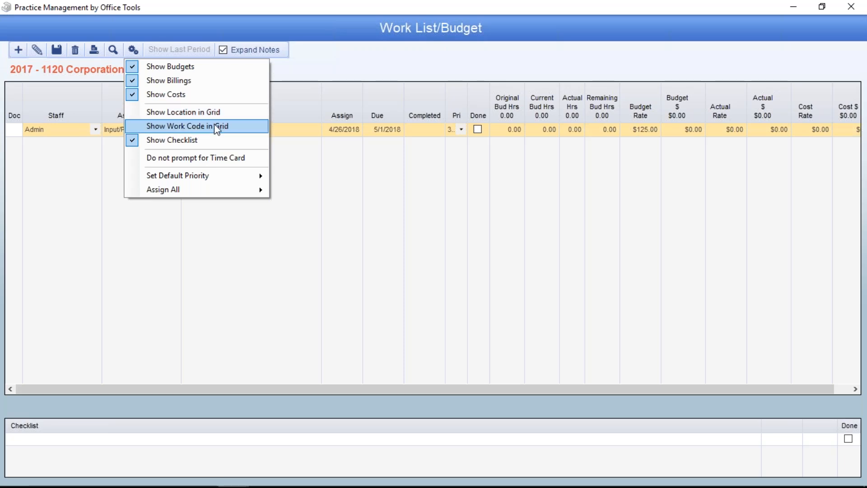
pyautogui.click(205, 112)
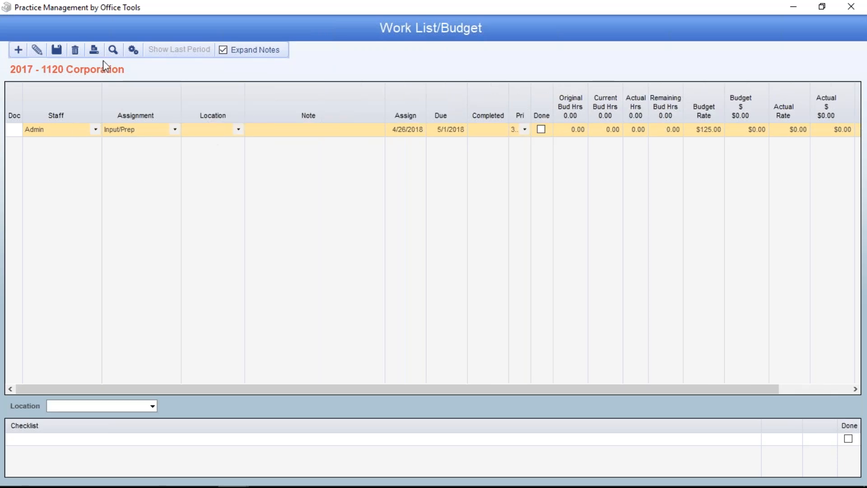
pyautogui.click(133, 49)
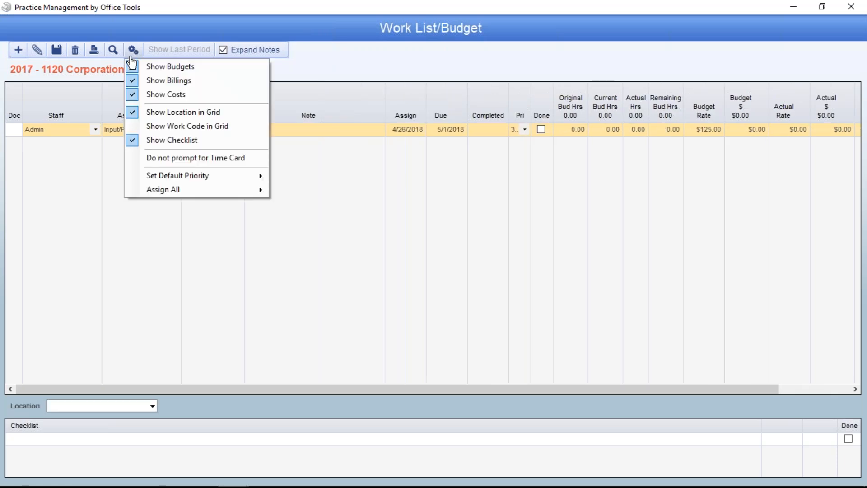
pyautogui.click(149, 126)
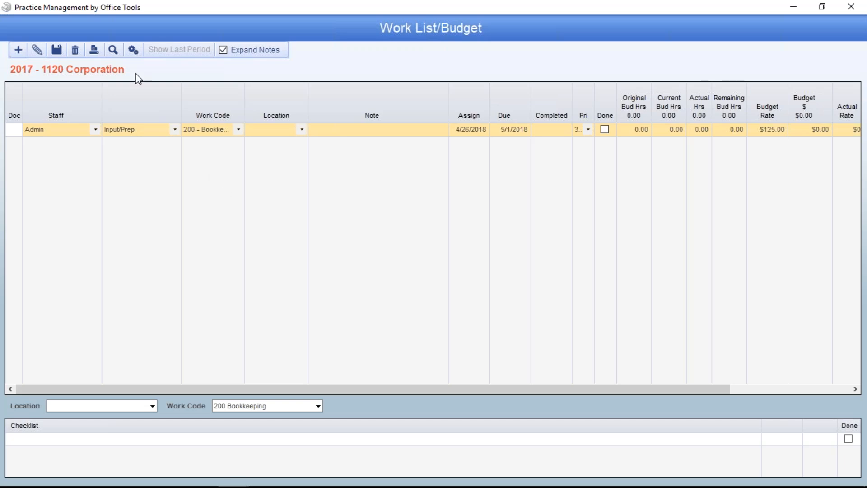
# Hide the checklist below the work list grid and show it again.
pyautogui.click(133, 50)
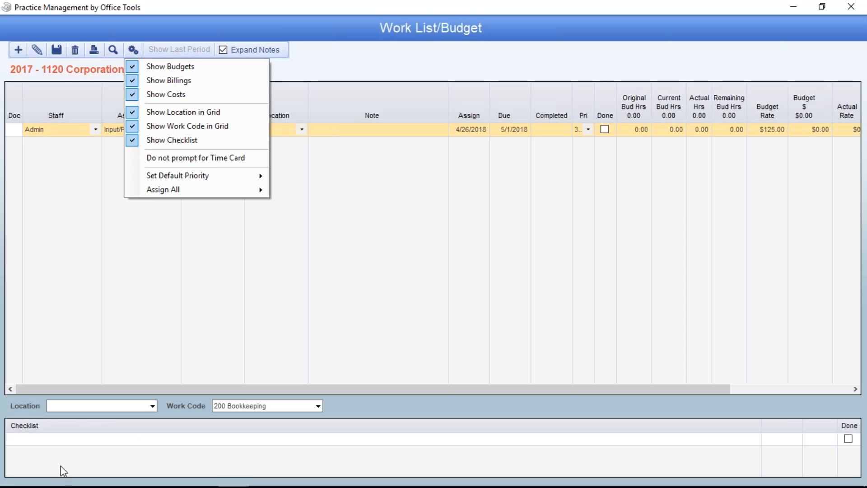
pyautogui.click(201, 145)
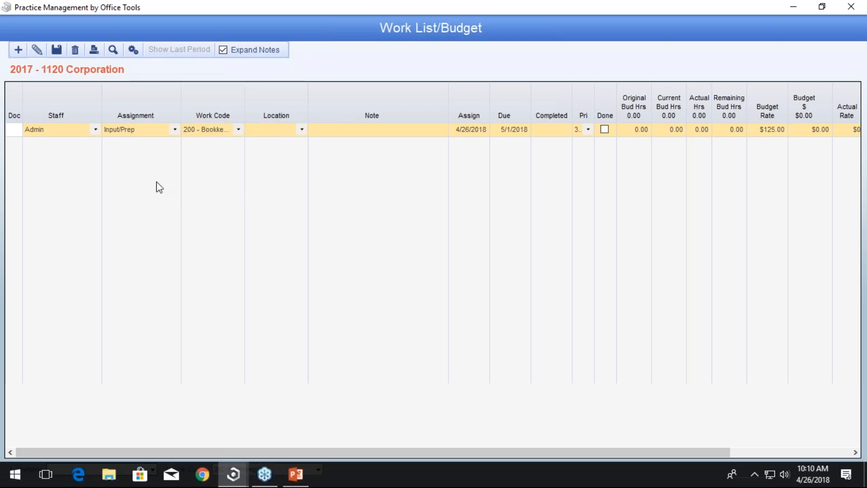
pyautogui.click(133, 49)
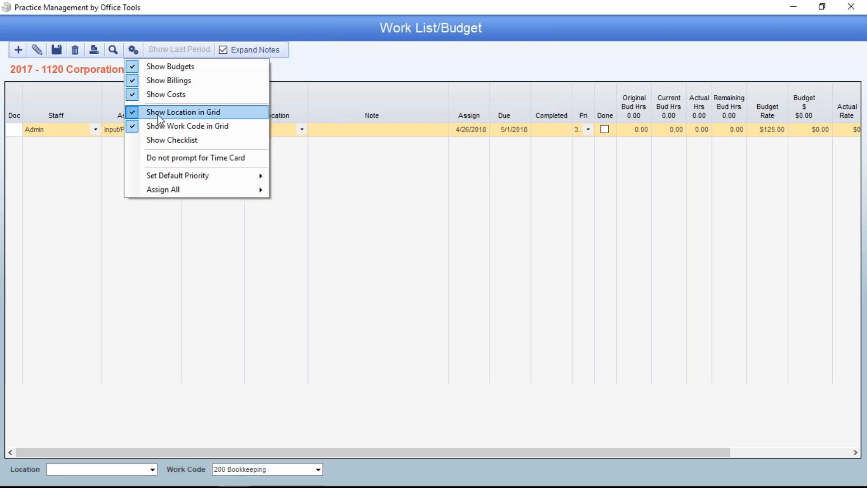
pyautogui.click(171, 142)
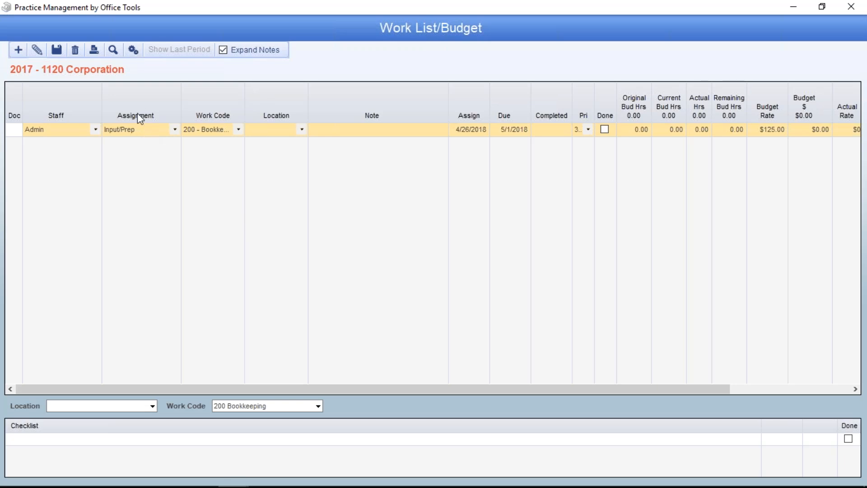
# Search the work list for "input" and clear the search.
pyautogui.click(118, 53)
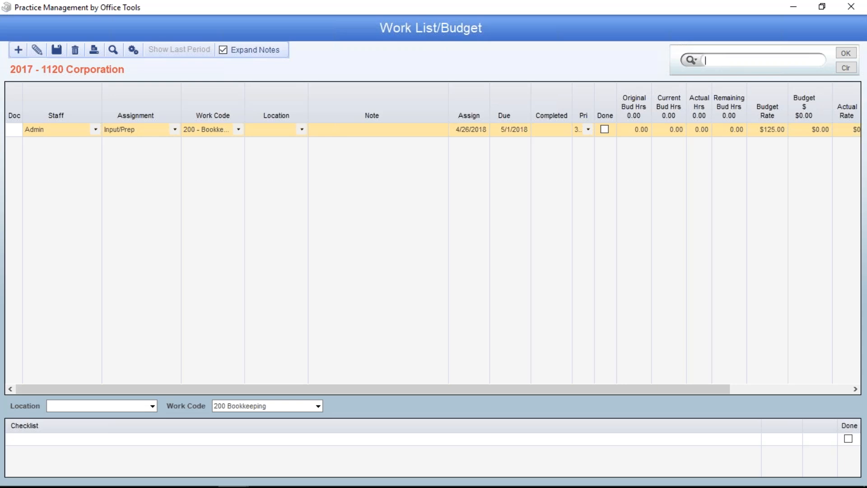
pyautogui.write('input')
pyautogui.press('Return')
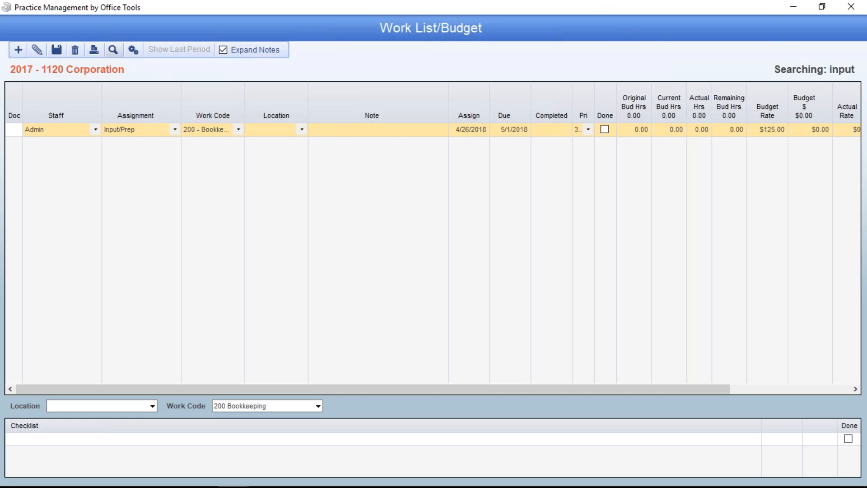
pyautogui.click(111, 52)
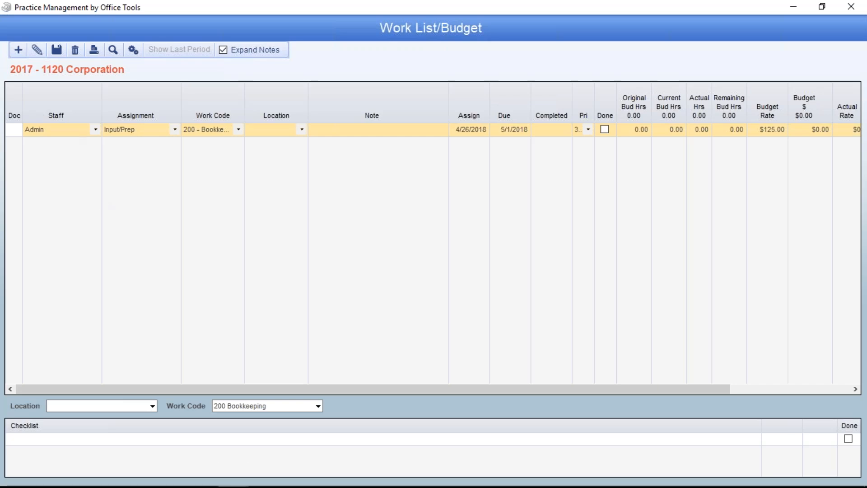
pyautogui.click(18, 50)
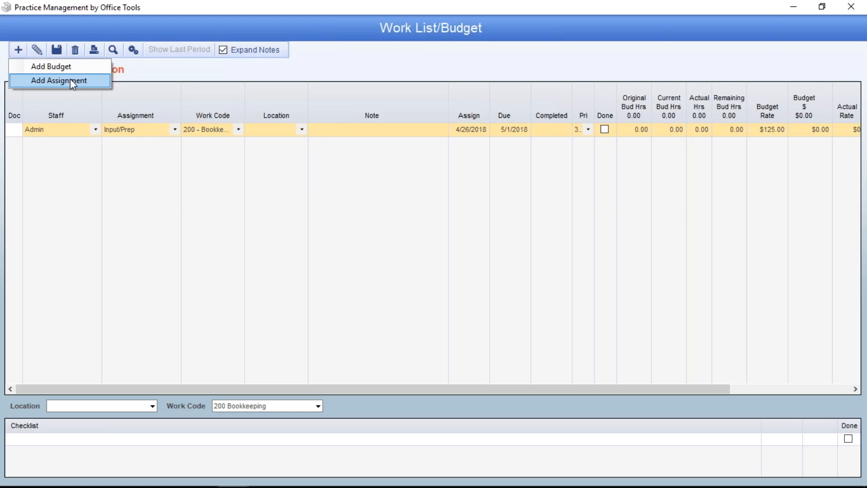
pyautogui.moveTo(238, 5); pyautogui.dragTo(275, 129)
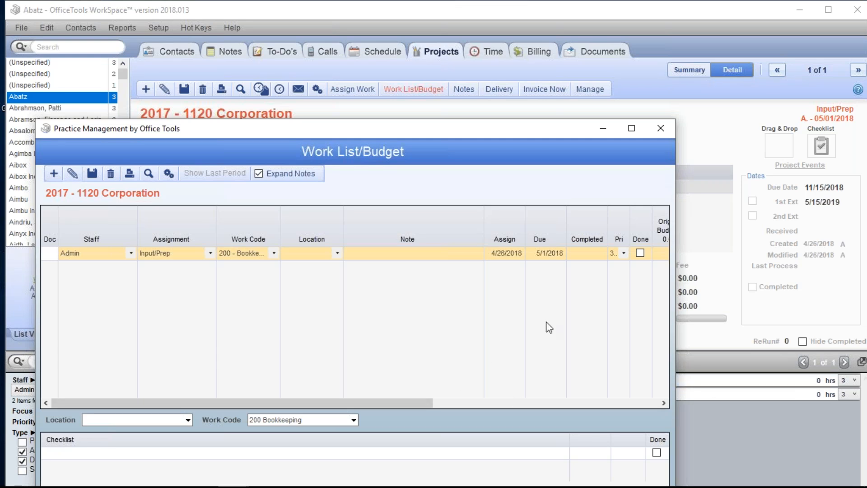
pyautogui.click(54, 174)
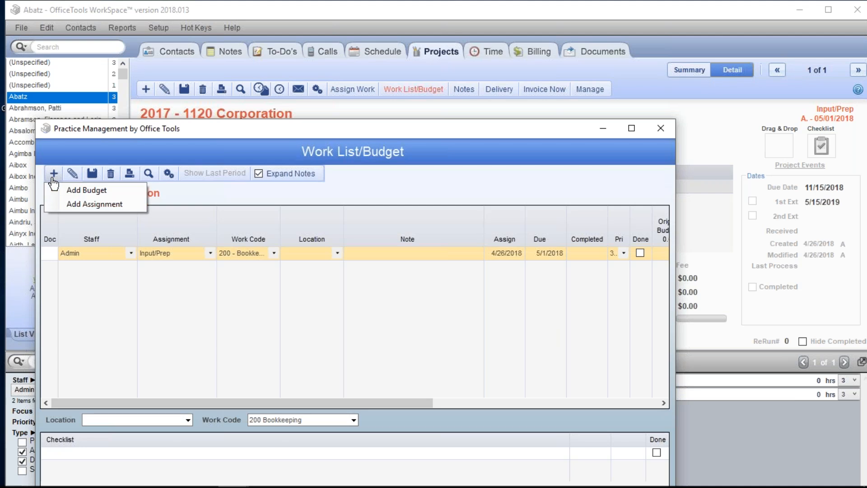
pyautogui.click(77, 205)
pyautogui.click(367, 347)
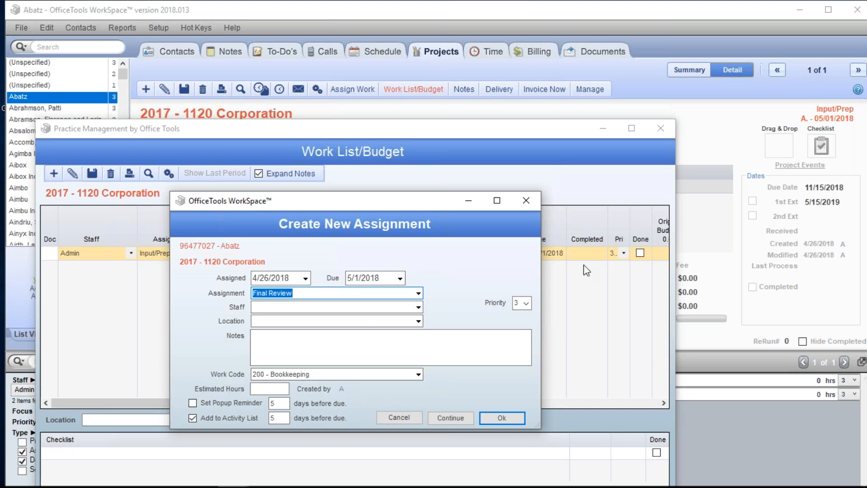
pyautogui.click(398, 418)
# Add a budget for the Admin staff with 5 estimated hours to the work list and maximize the window.
pyautogui.click(55, 173)
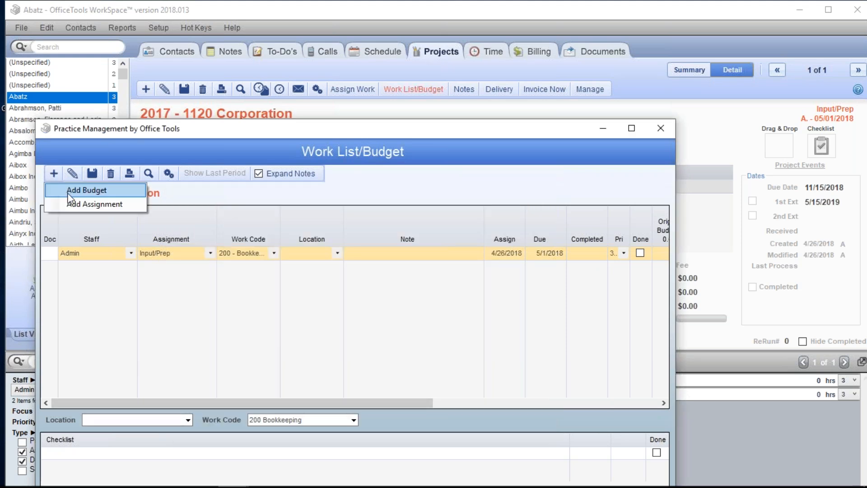
pyautogui.click(68, 194)
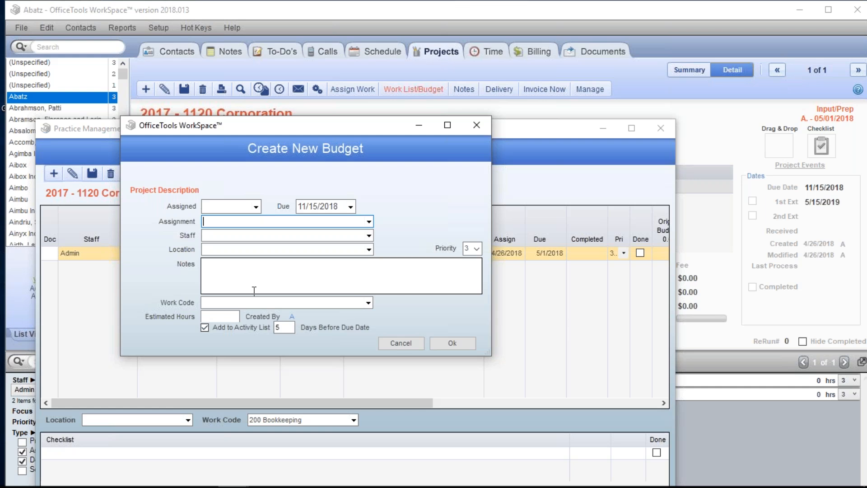
pyautogui.click(369, 235)
pyautogui.click(272, 244)
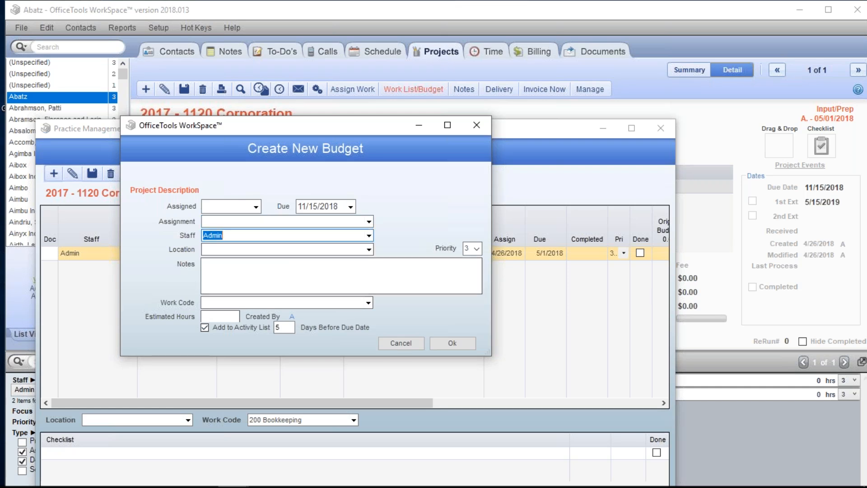
pyautogui.click(220, 317)
pyautogui.write('5')
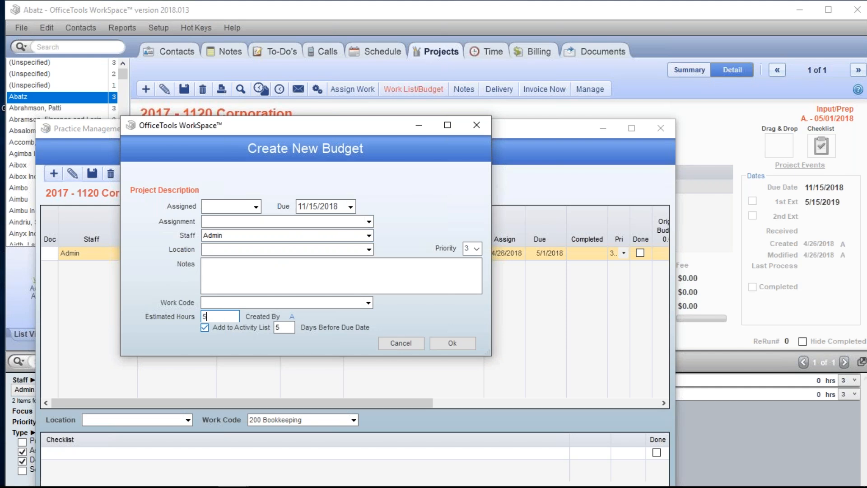
pyautogui.press('Tab')
pyautogui.click(244, 234)
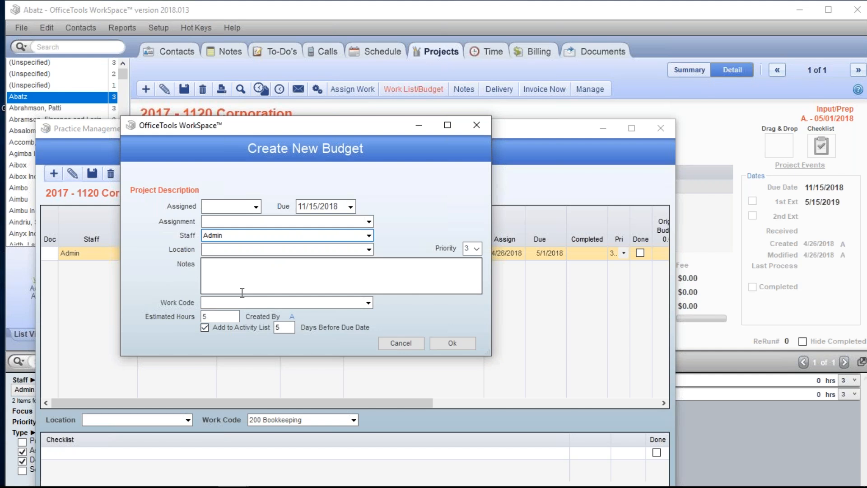
pyautogui.click(229, 315)
pyautogui.click(451, 345)
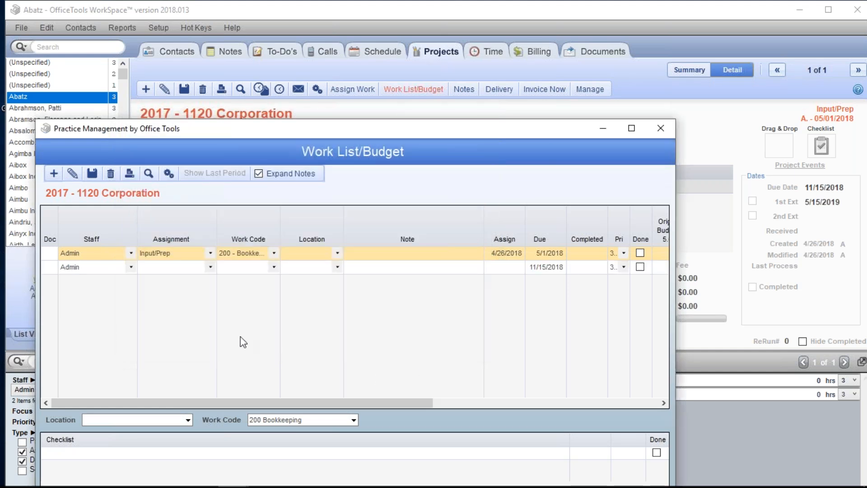
pyautogui.click(633, 127)
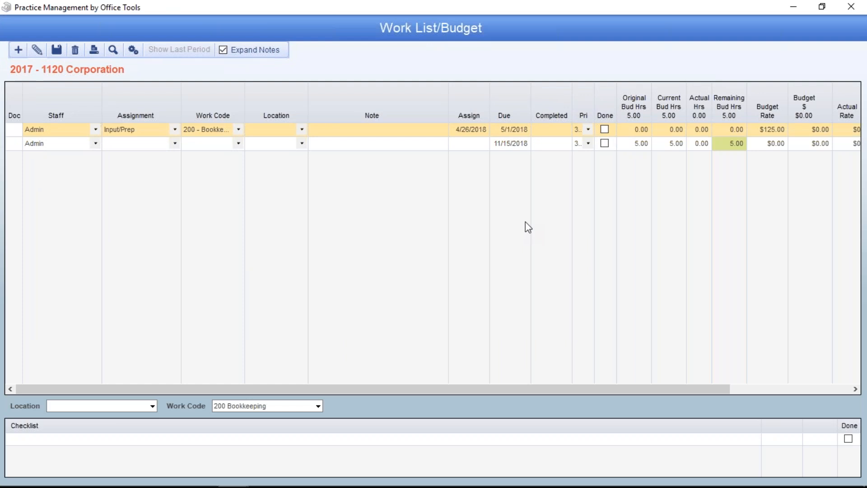
# Try creating a Missing Info assignment for the Admin staff, checking its estimated hours before discarding it.
pyautogui.click(788, 7)
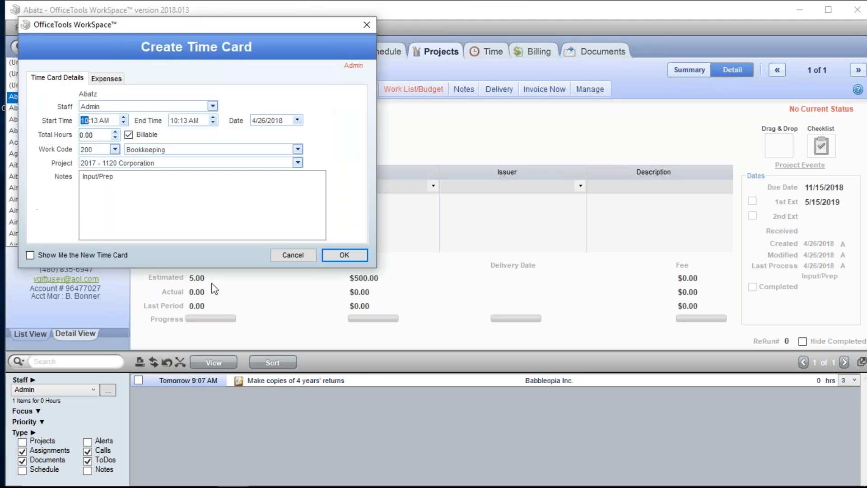
pyautogui.click(293, 254)
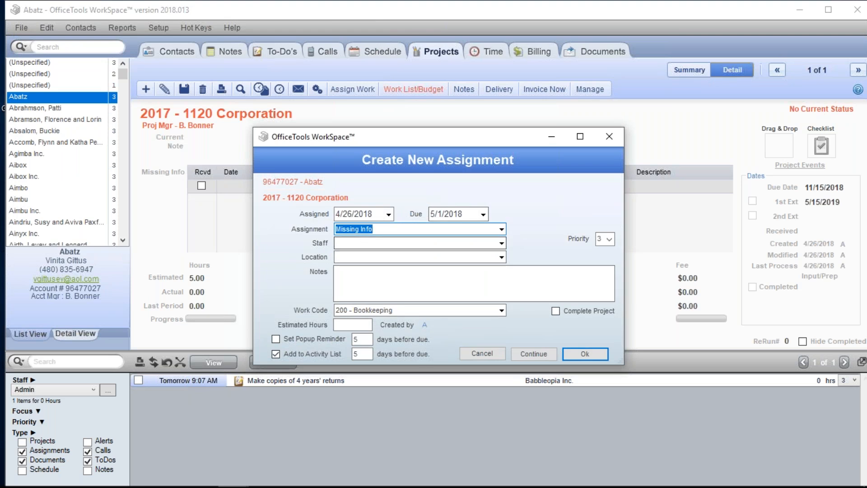
pyautogui.click(501, 244)
pyautogui.click(375, 255)
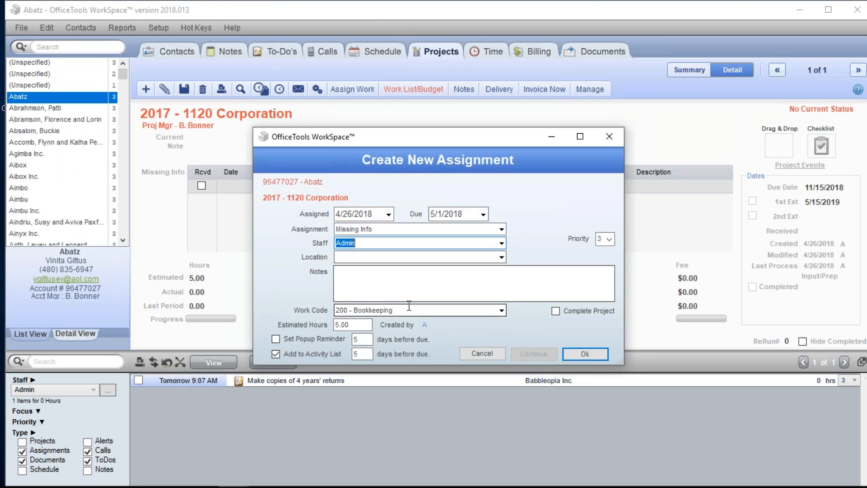
pyautogui.click(364, 325)
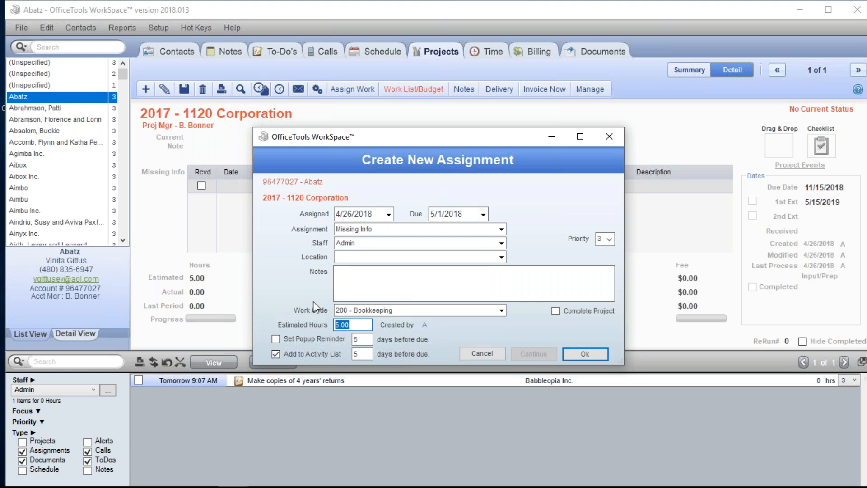
pyautogui.click(468, 358)
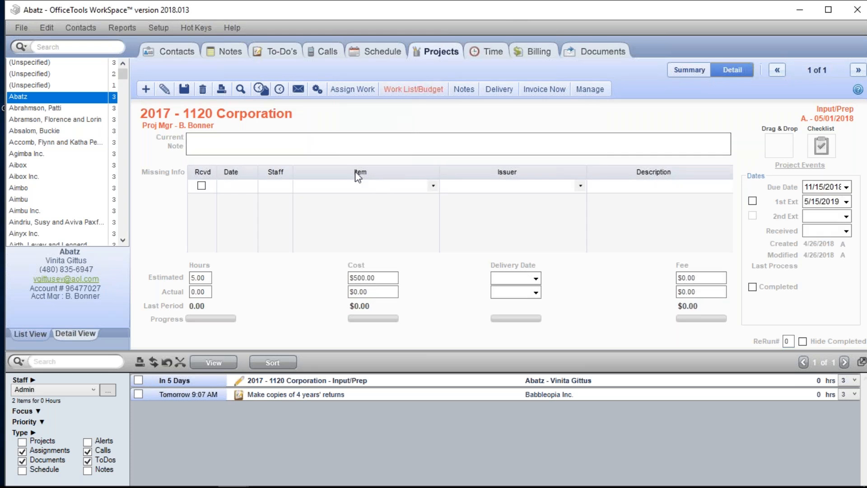
# Return to the Work List/Budget window, review the fields for creating a new budget, and discard the form.
pyautogui.moveTo(200, 461)
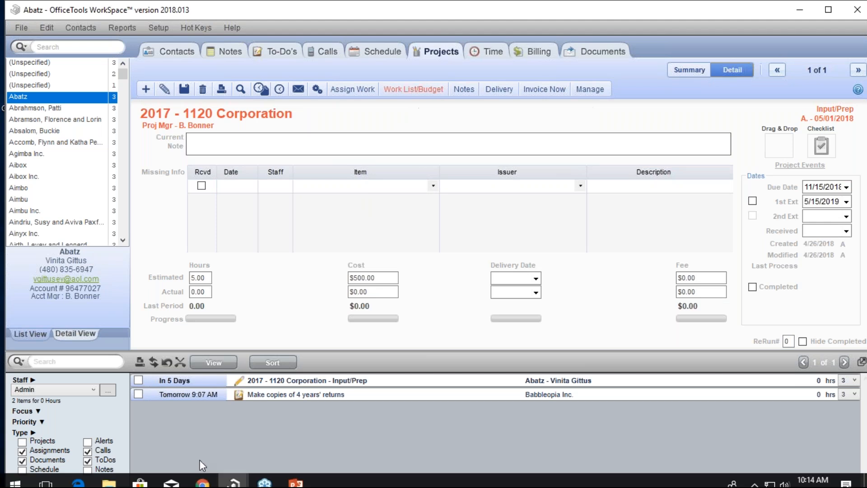
pyautogui.moveTo(234, 482)
pyautogui.click(257, 402)
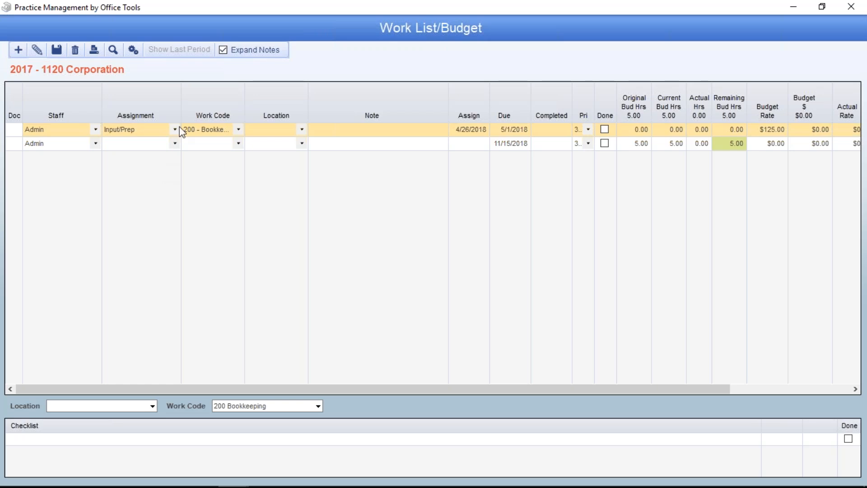
pyautogui.click(22, 51)
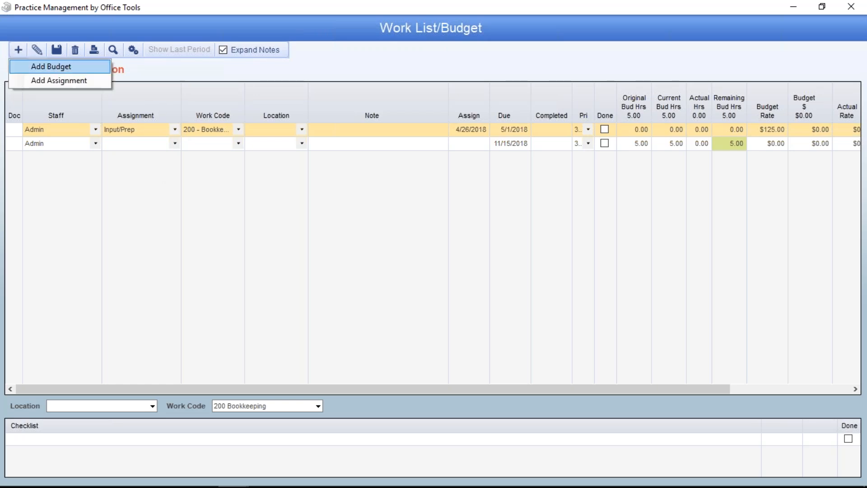
pyautogui.click(33, 64)
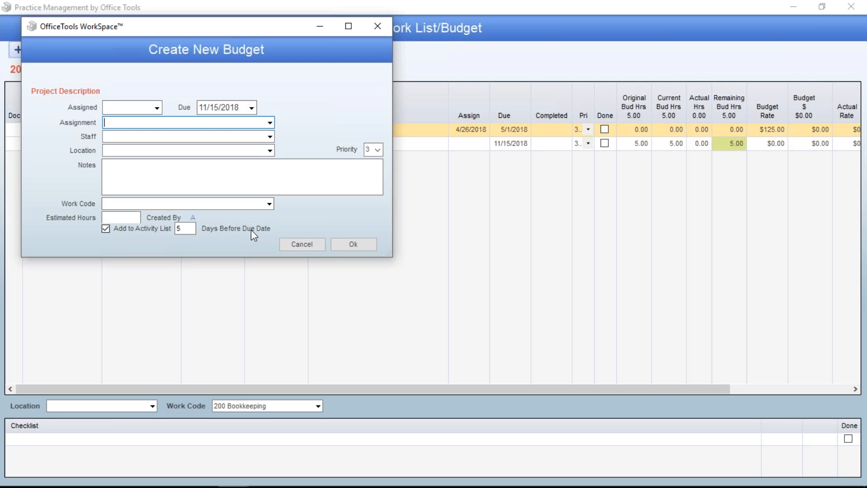
pyautogui.click(310, 243)
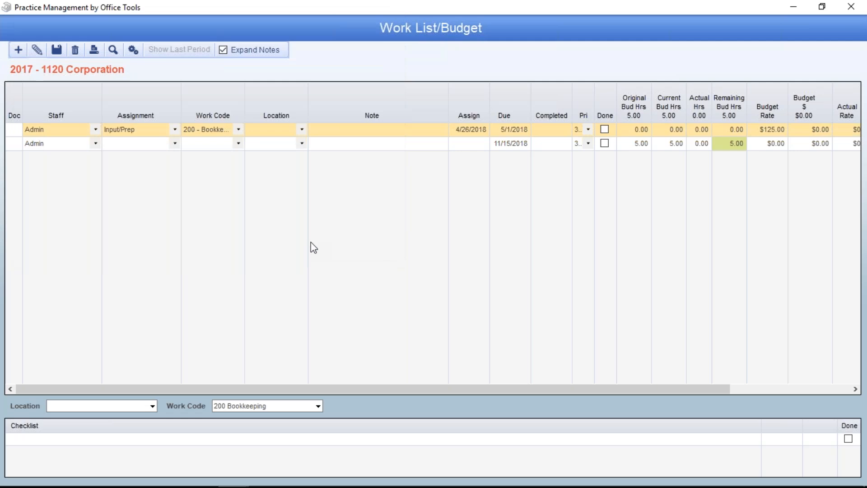
# Delete the Admin budget line due 11/15/2018 from the work list.
pyautogui.rightClick(322, 145)
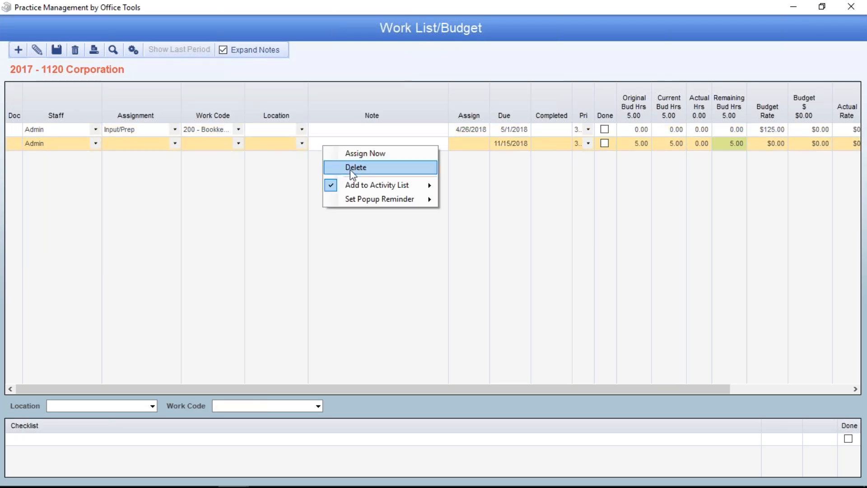
pyautogui.click(355, 167)
pyautogui.click(418, 274)
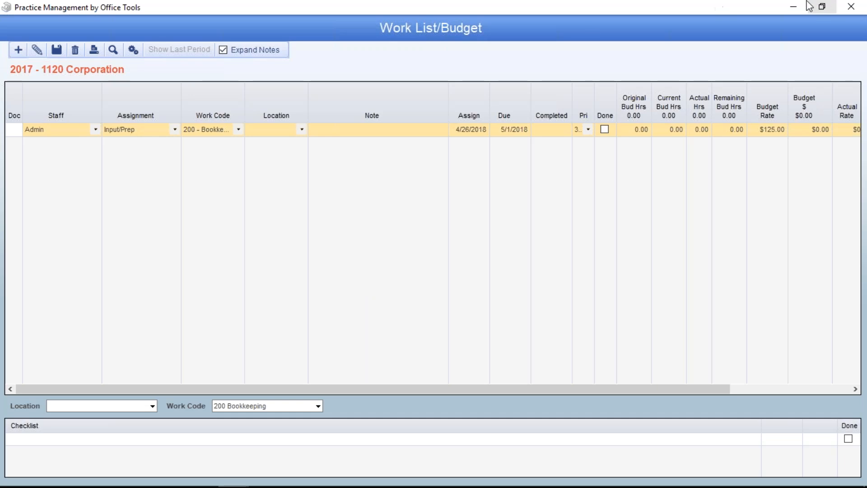
# Minimize the work list and examine the estimated and actual hours on the project's detail page.
pyautogui.click(794, 7)
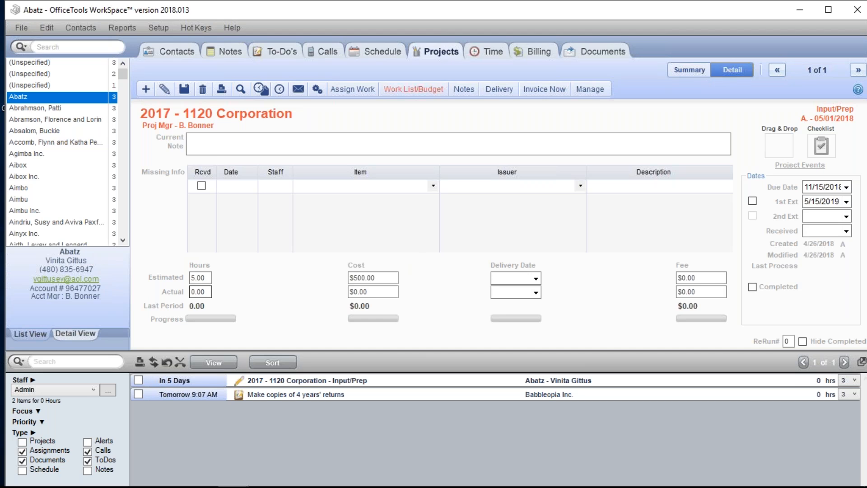
pyautogui.moveTo(208, 278); pyautogui.dragTo(190, 270)
pyautogui.click(206, 292)
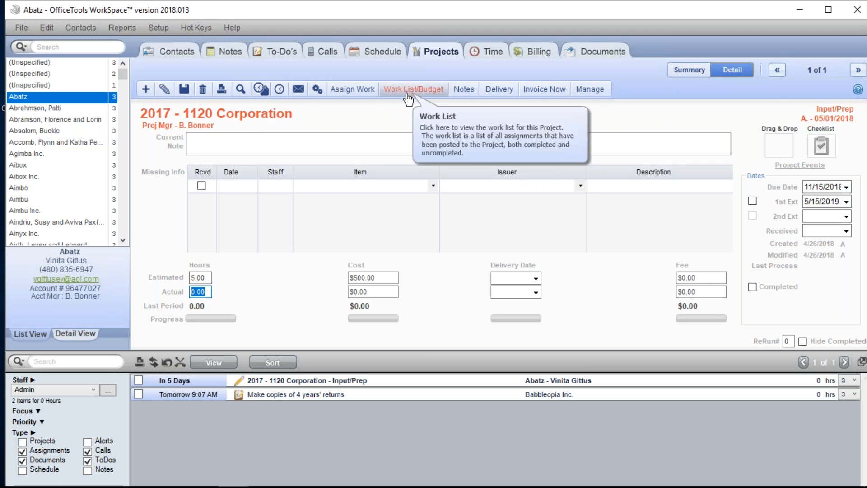
# View the time cards associated with the 2017 - 1120 Corporation project and close the list.
pyautogui.click(264, 96)
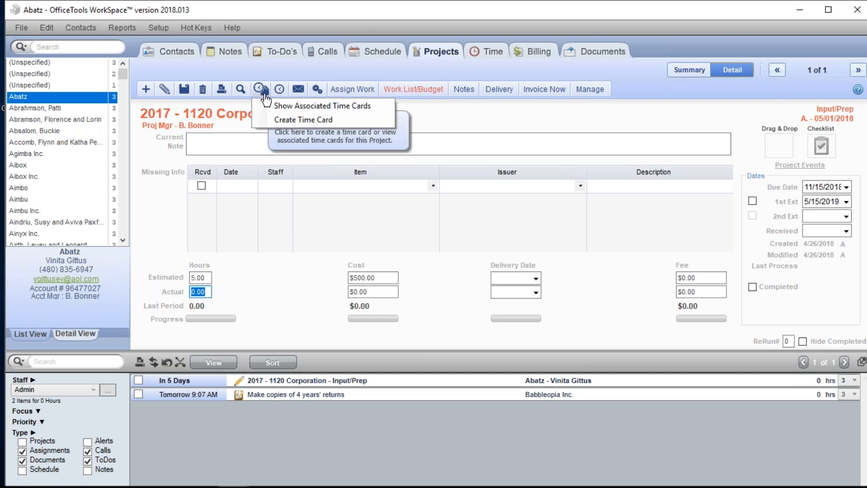
pyautogui.click(300, 104)
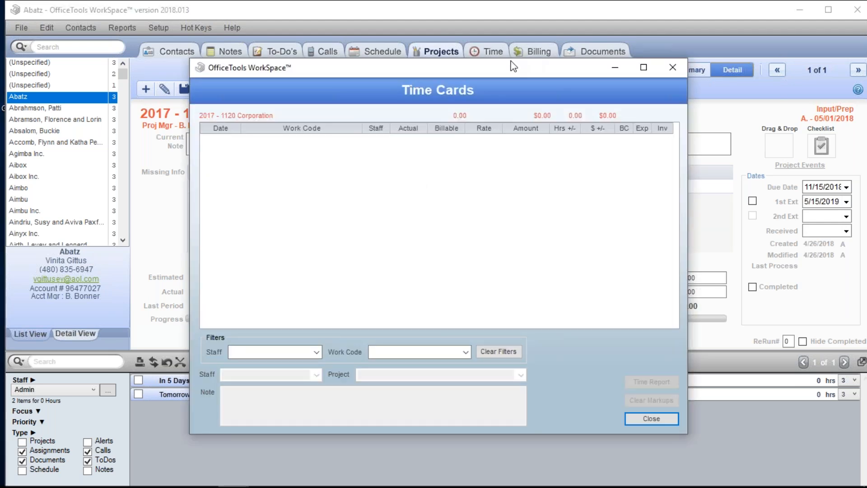
pyautogui.moveTo(513, 67); pyautogui.dragTo(476, 48)
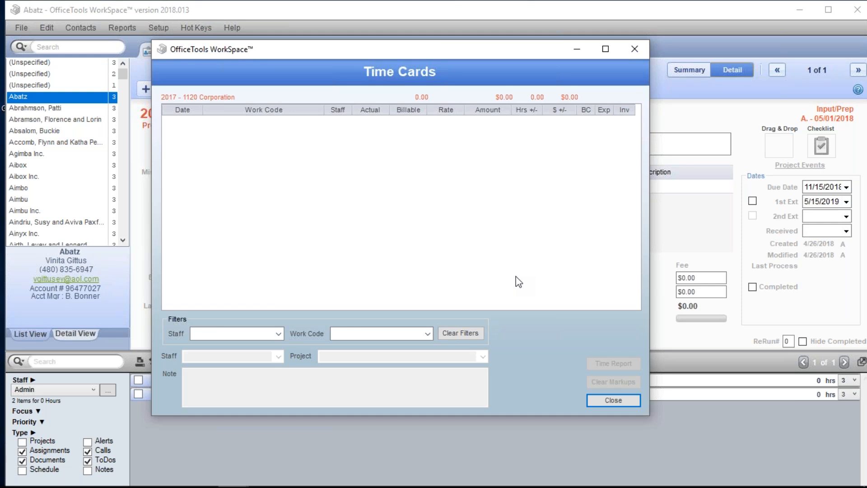
pyautogui.click(634, 50)
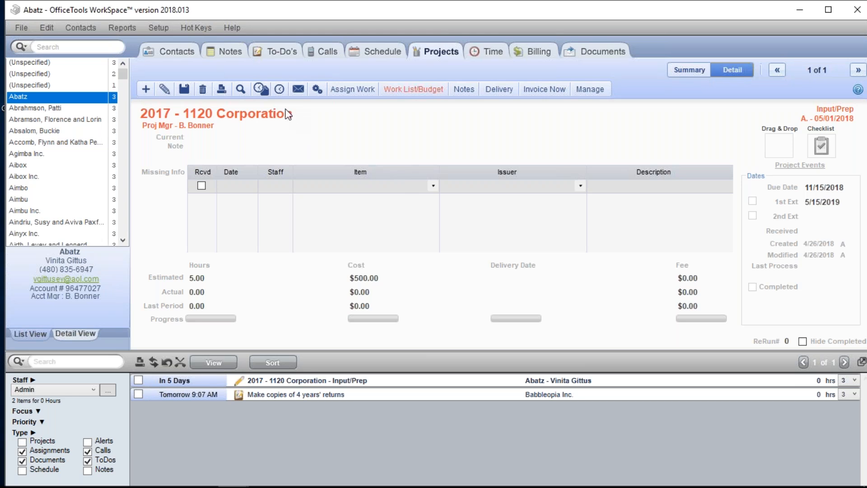
pyautogui.click(264, 94)
# Switch back to the Work List/Budget window, examine its budget and actual hours columns, and minimize it.
pyautogui.moveTo(233, 474)
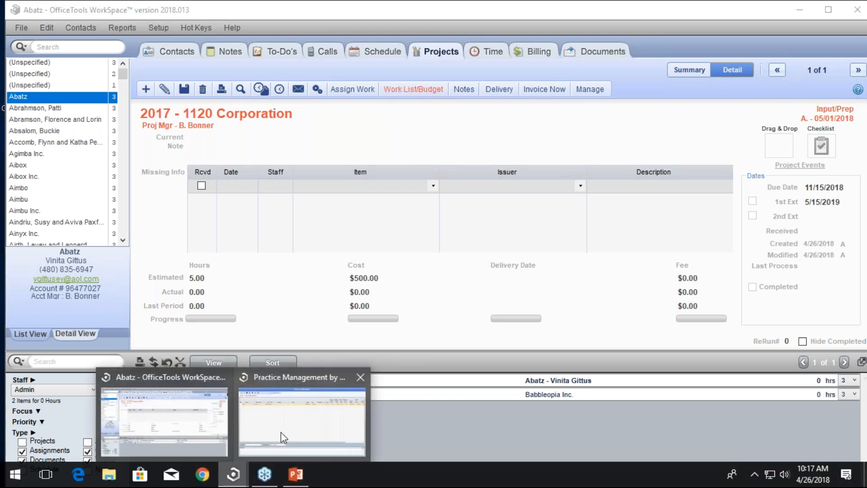
pyautogui.click(284, 437)
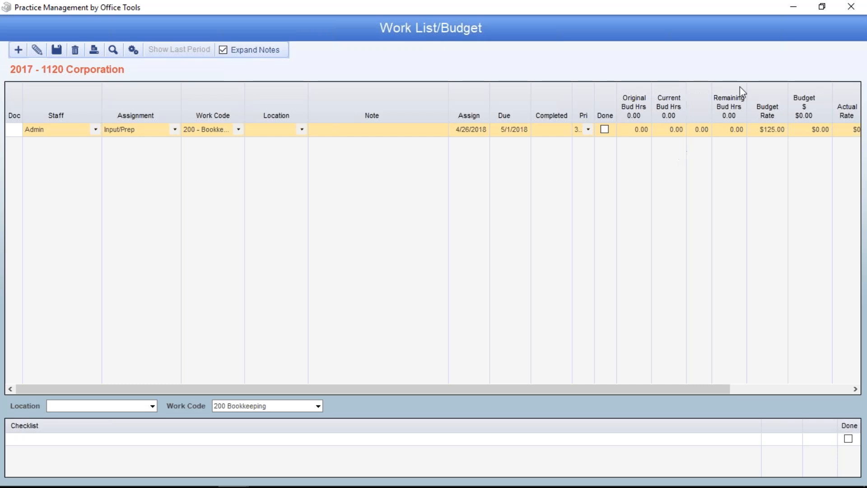
pyautogui.click(791, 7)
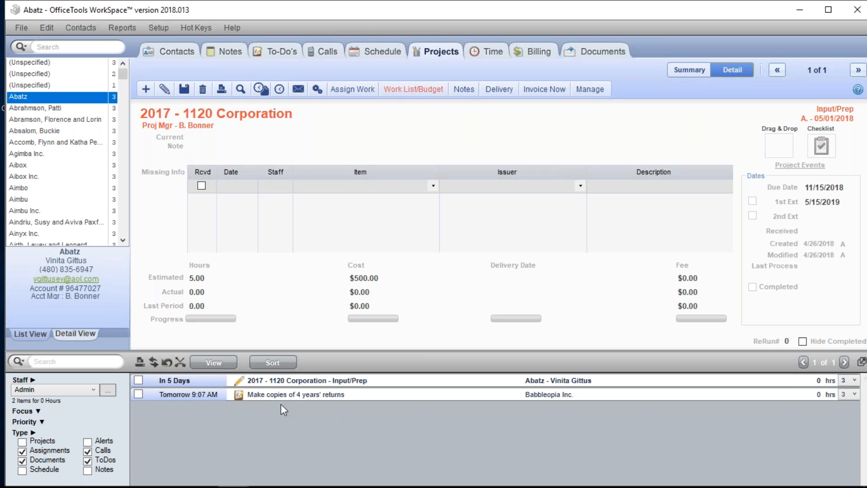
# Open the project settings within the company information and settings to review the project and budget options.
pyautogui.click(168, 28)
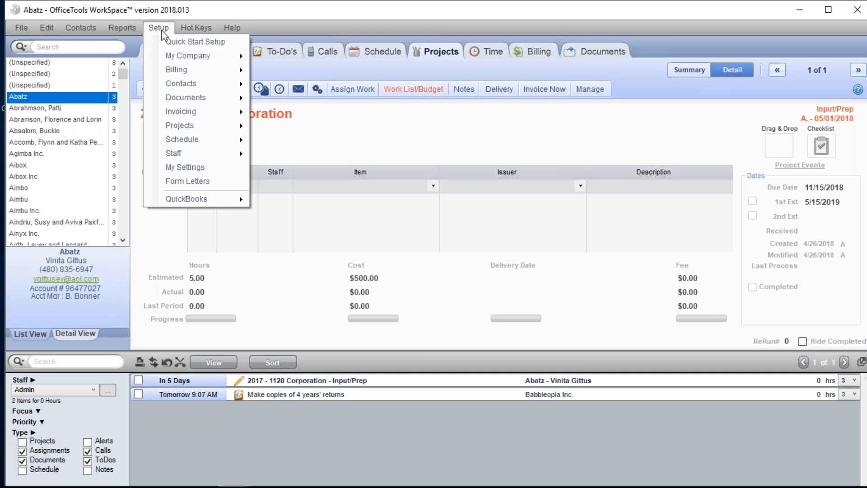
pyautogui.moveTo(194, 56)
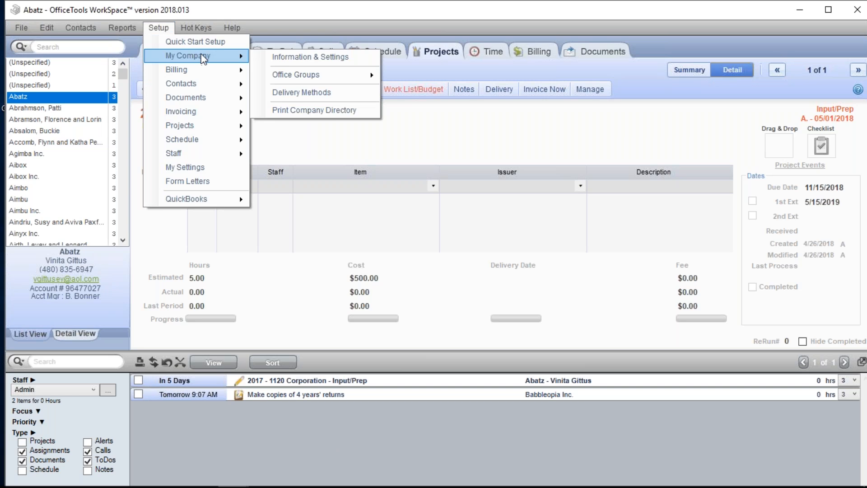
pyautogui.moveTo(247, 55)
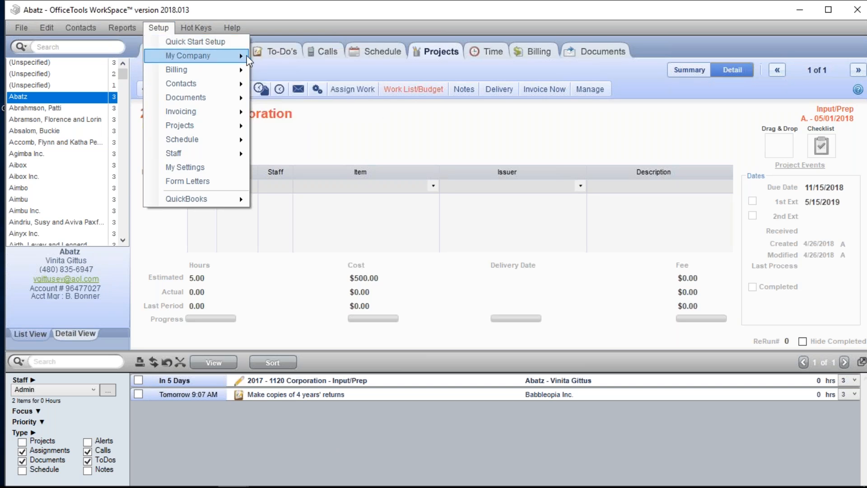
pyautogui.click(284, 51)
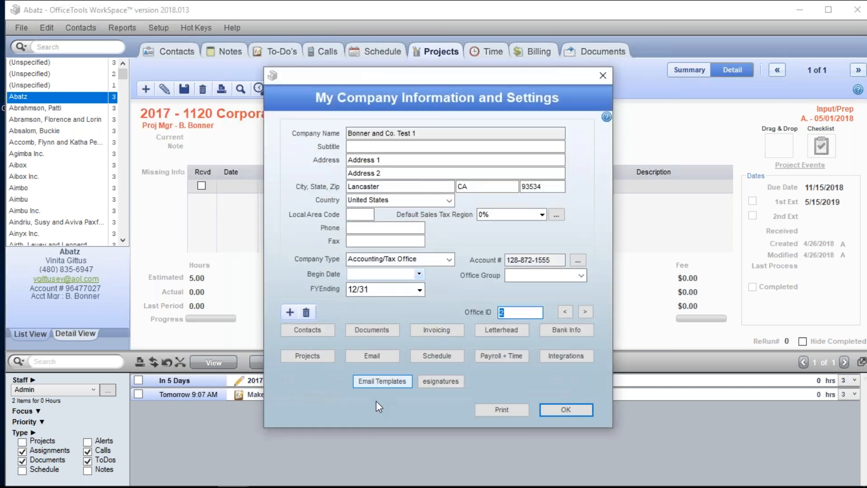
pyautogui.click(311, 357)
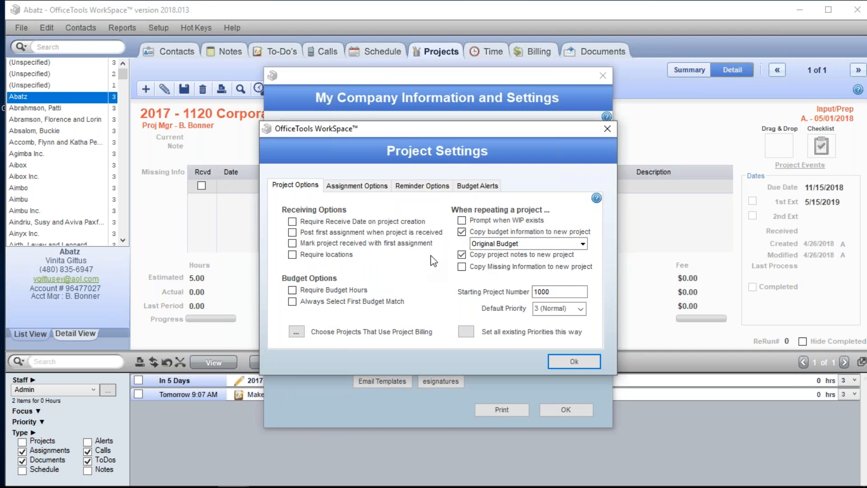
# Review the due date, unprocessed project and staff assignment reminder options, and close the company settings.
pyautogui.click(431, 186)
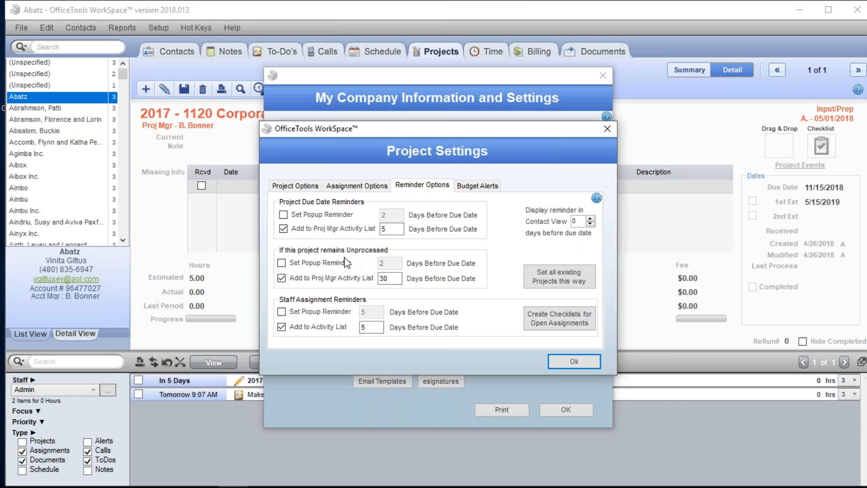
pyautogui.doubleClick(382, 229)
pyautogui.moveTo(330, 239)
pyautogui.moveTo(327, 266)
pyautogui.moveTo(349, 217)
pyautogui.click(792, 239)
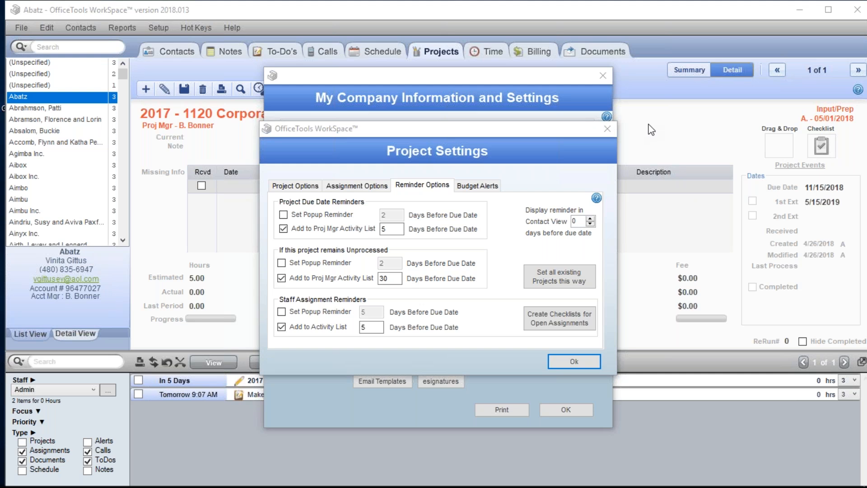
pyautogui.click(607, 129)
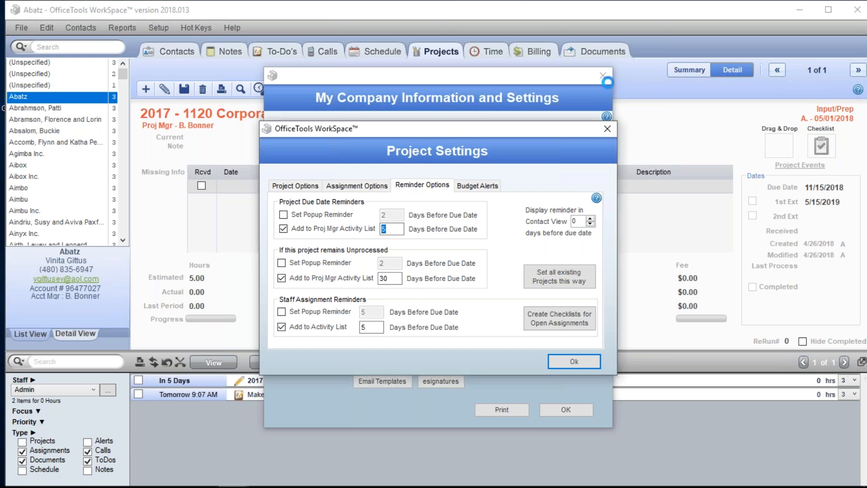
pyautogui.click(603, 76)
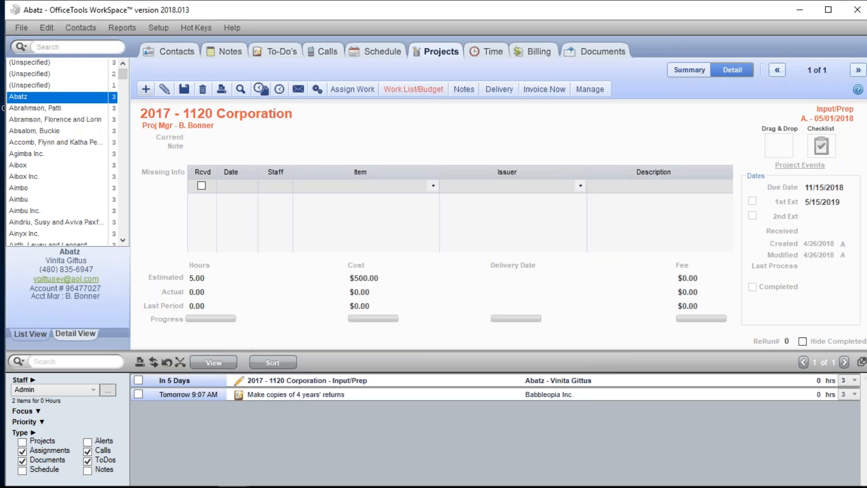
# Open the 1120 Corporation project definition, review its checklist options, and close the project definitions.
pyautogui.click(151, 27)
pyautogui.moveTo(217, 126)
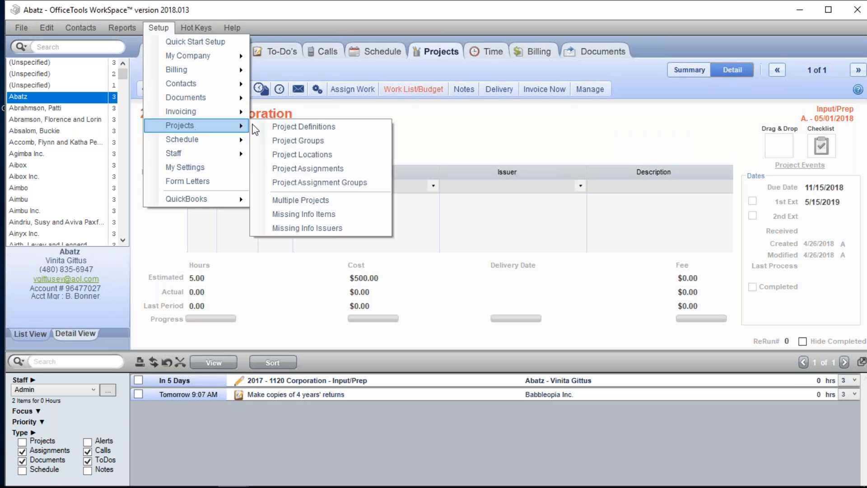
pyautogui.click(308, 131)
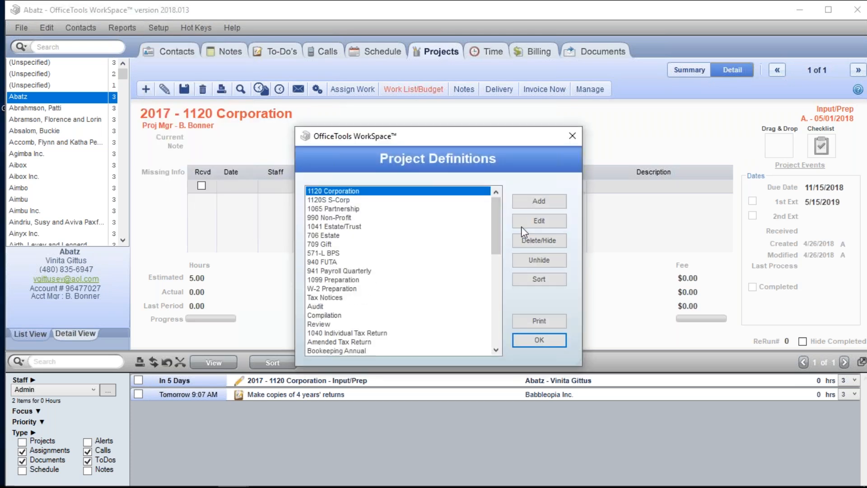
pyautogui.click(536, 221)
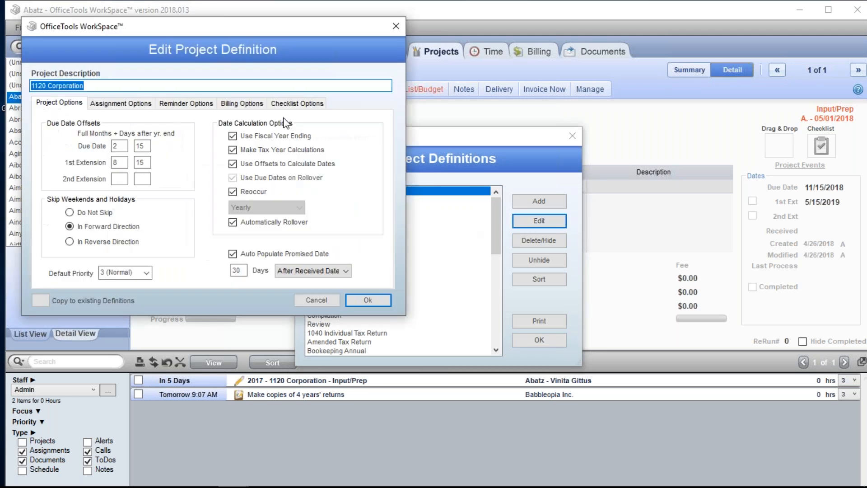
pyautogui.click(289, 103)
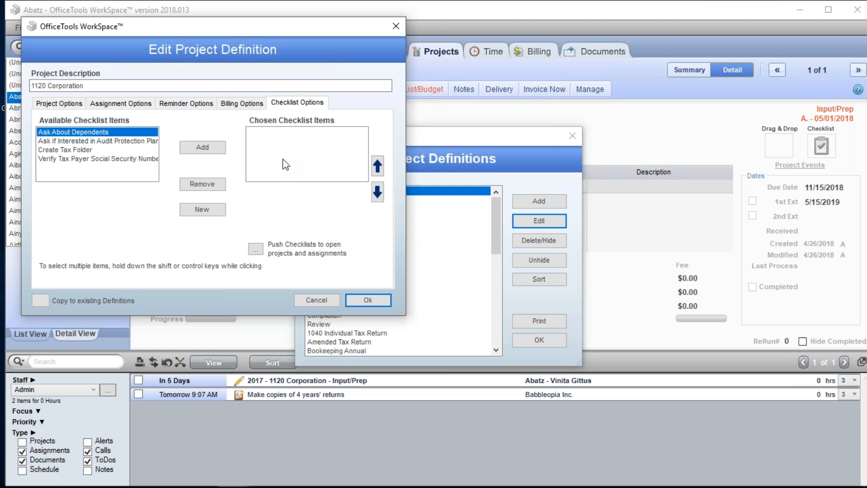
pyautogui.click(394, 27)
pyautogui.click(571, 135)
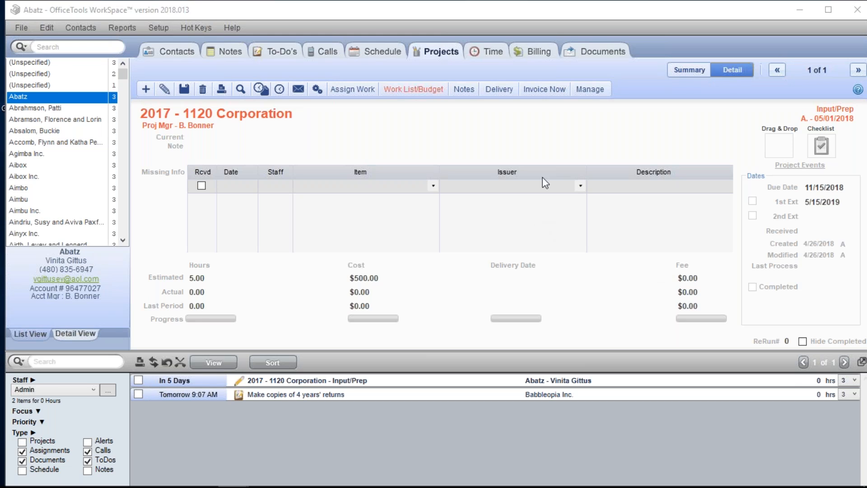
pyautogui.click(657, 85)
pyautogui.click(681, 26)
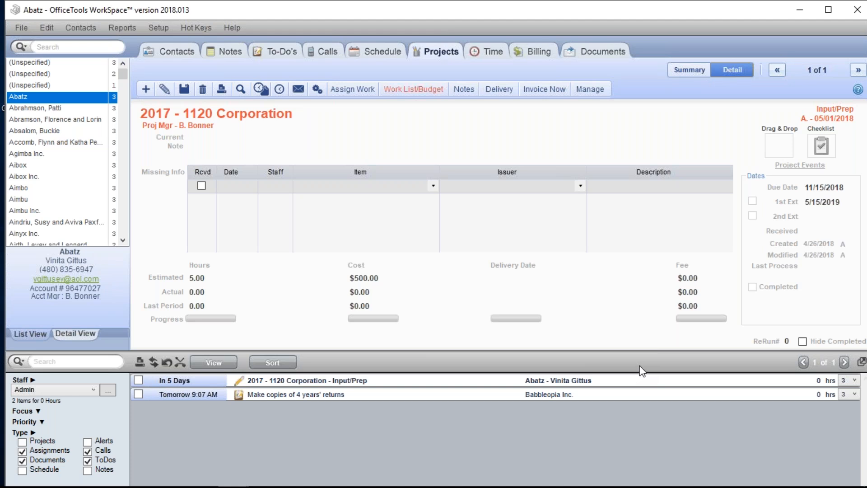
# Open the active project management list, select the Abatz and Muxo Inc. projects, and review the project management filters.
pyautogui.click(604, 90)
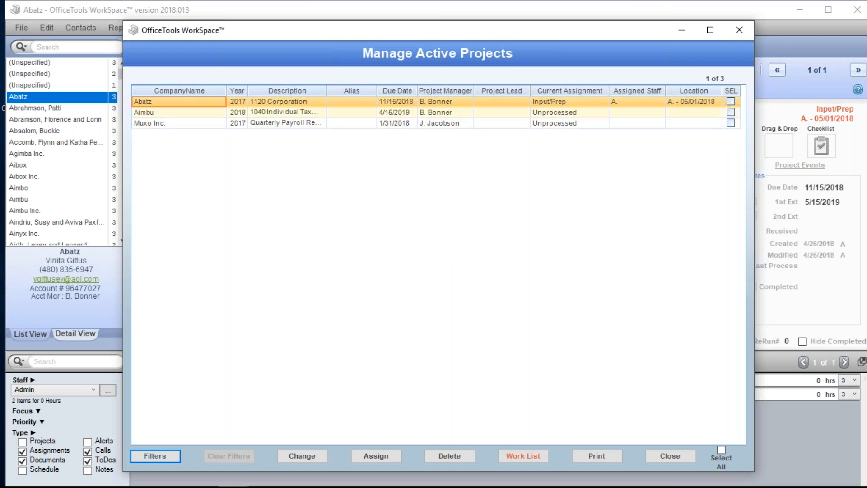
pyautogui.click(732, 101)
pyautogui.click(732, 123)
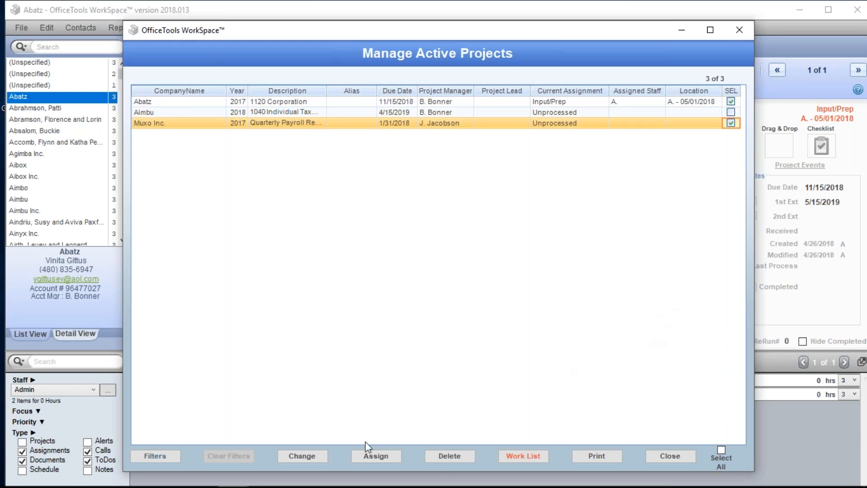
pyautogui.click(141, 462)
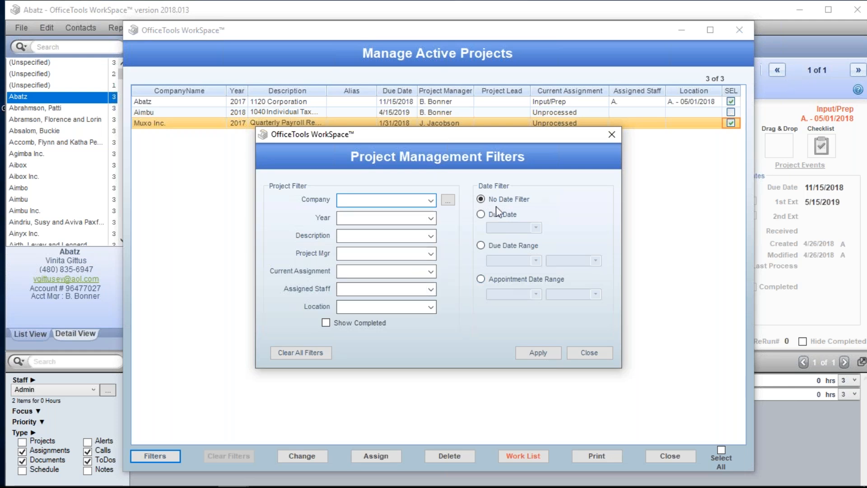
pyautogui.click(570, 354)
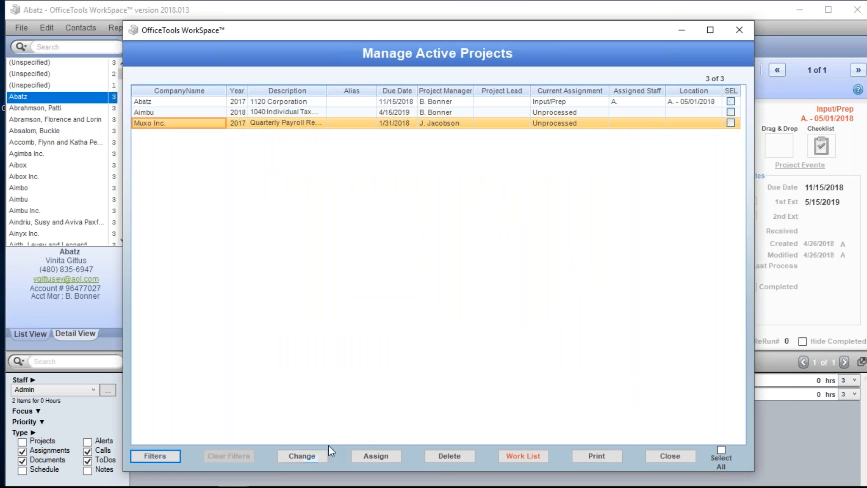
# Select the Muxo Inc. project, review the options for changing its project properties, and close them without changes.
pyautogui.click(326, 454)
pyautogui.click(491, 283)
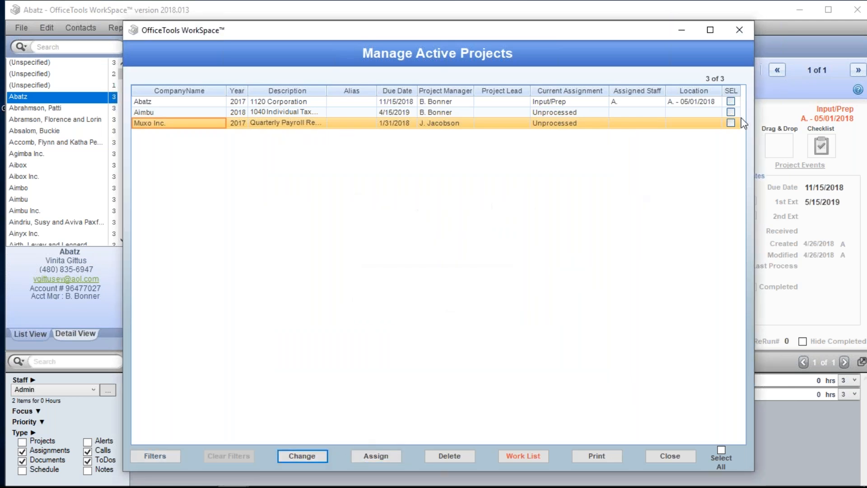
pyautogui.click(732, 122)
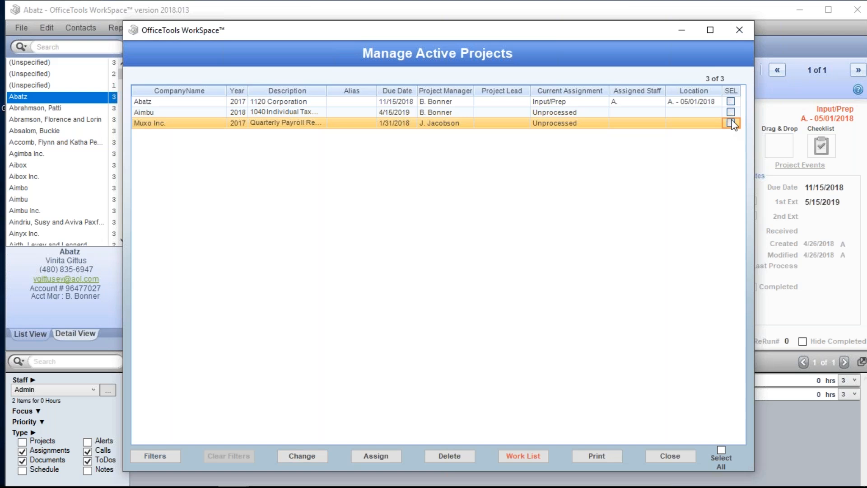
pyautogui.click(314, 455)
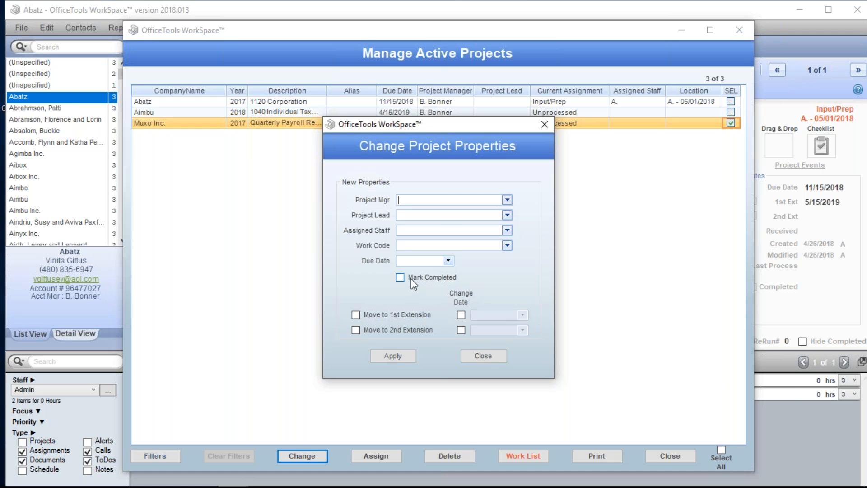
pyautogui.click(478, 358)
# Review the options for assigning work to the selected Muxo Inc. project, cancel, deselect it, and close the active project list.
pyautogui.click(377, 457)
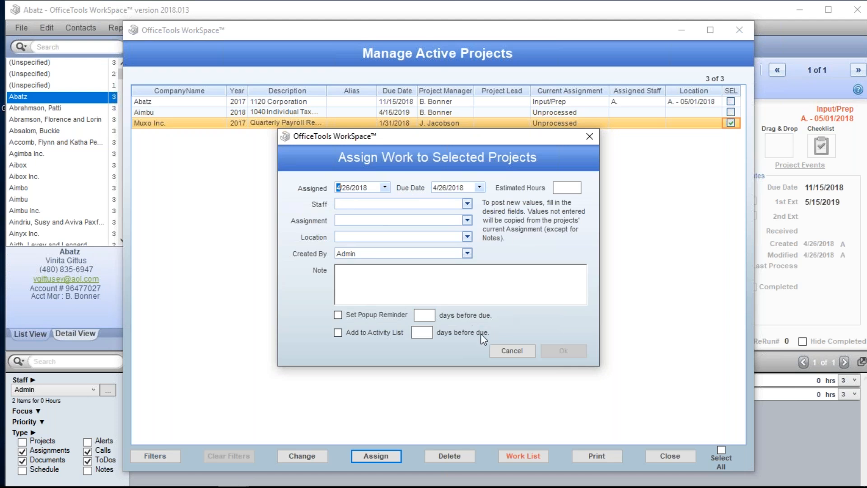
pyautogui.click(512, 351)
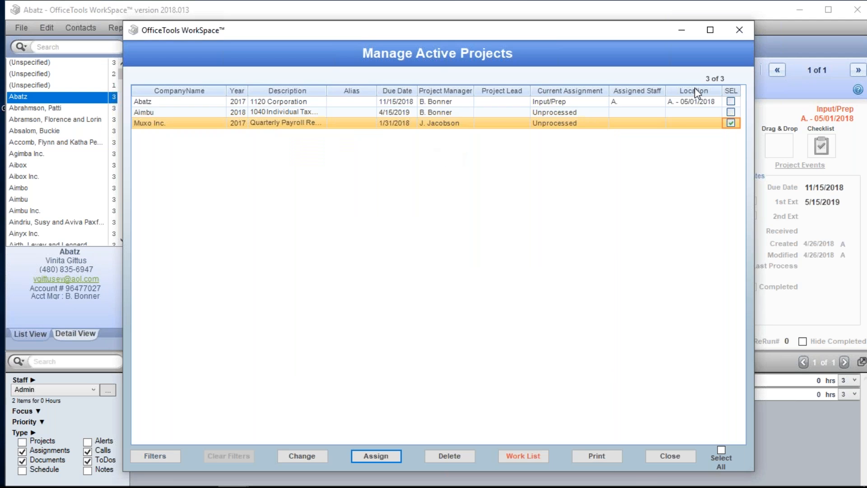
pyautogui.click(731, 123)
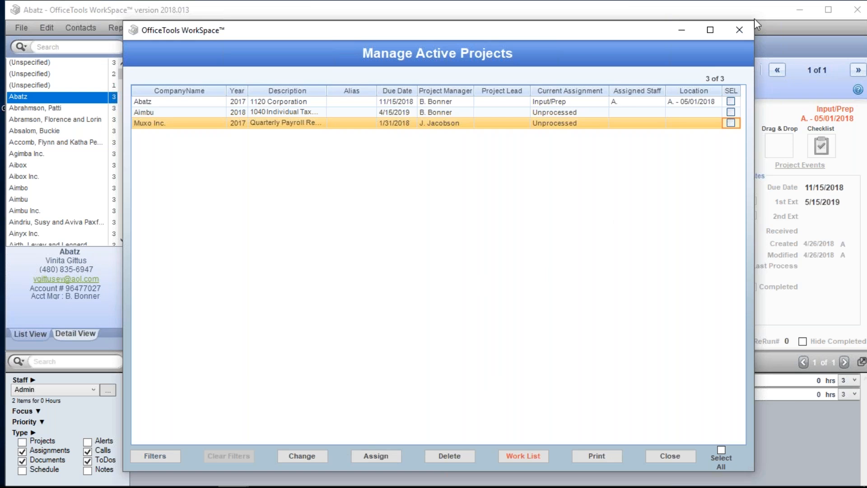
pyautogui.click(741, 30)
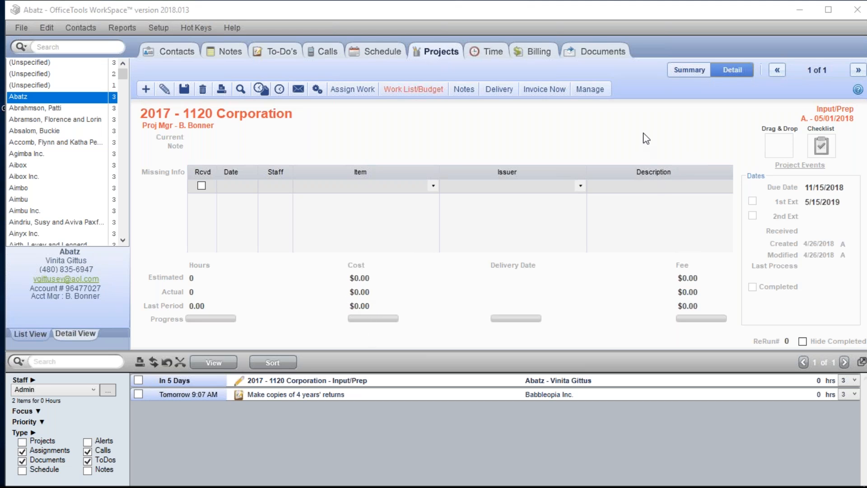
# Select the Abatz and Muxo Inc. active projects, try the Mark Completed property, and close without applying it.
pyautogui.click(592, 89)
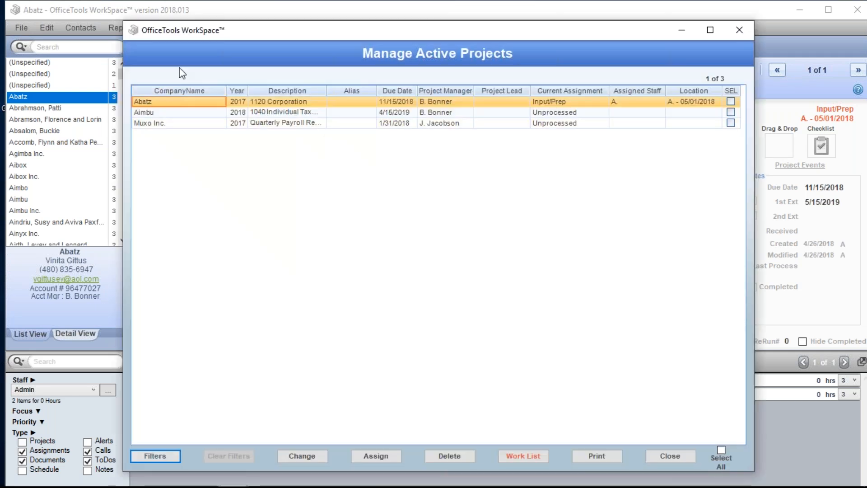
pyautogui.click(731, 101)
pyautogui.click(731, 123)
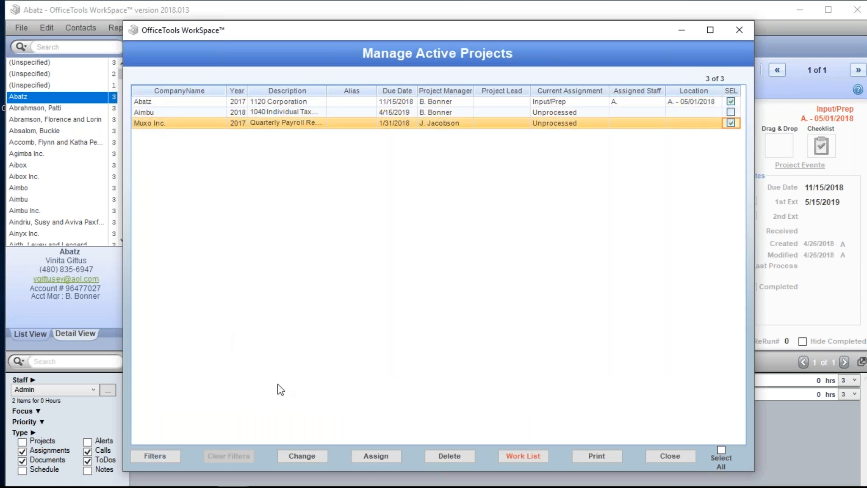
pyautogui.click(302, 456)
pyautogui.click(401, 277)
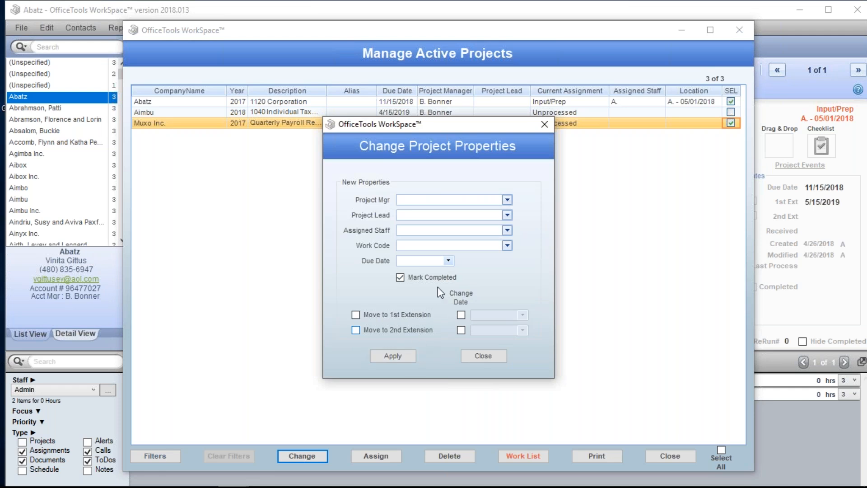
pyautogui.click(543, 124)
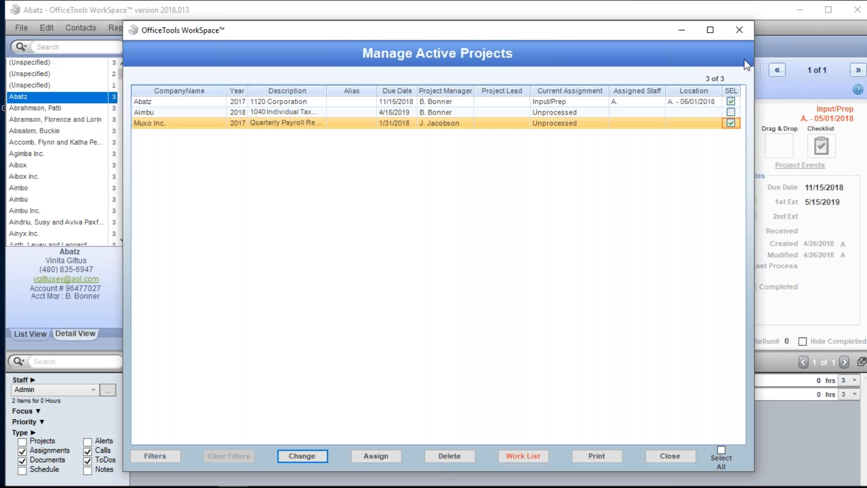
pyautogui.click(741, 30)
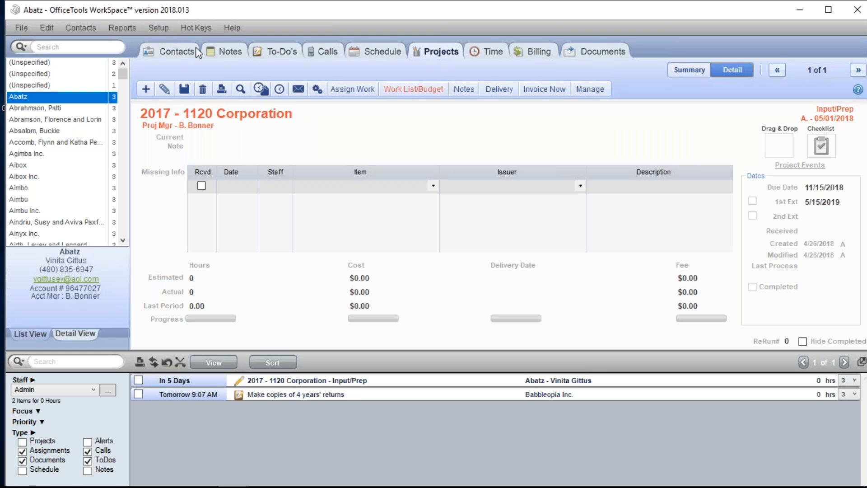
# Open the 1120 Corporation project definition, review its date calculation and promised date options, and close the project definitions.
pyautogui.click(158, 28)
pyautogui.moveTo(217, 125)
pyautogui.click(307, 127)
pyautogui.click(539, 220)
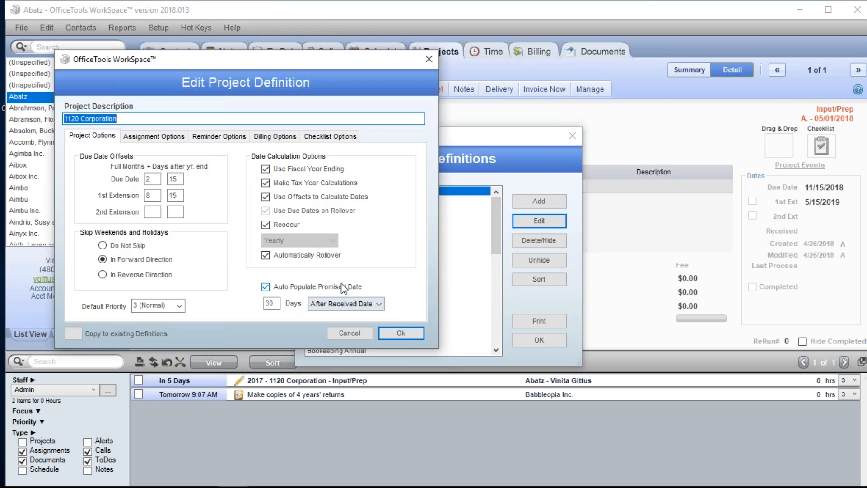
pyautogui.moveTo(329, 292)
pyautogui.click(380, 334)
pyautogui.click(537, 343)
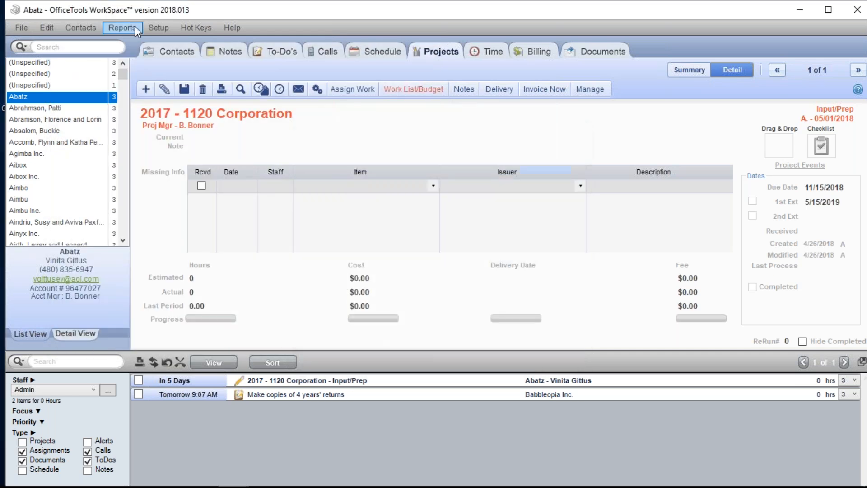
# Open the project settings in the company information and settings, review the receiving and project repeating options, and close both windows.
pyautogui.click(154, 30)
pyautogui.moveTo(237, 55)
pyautogui.click(310, 56)
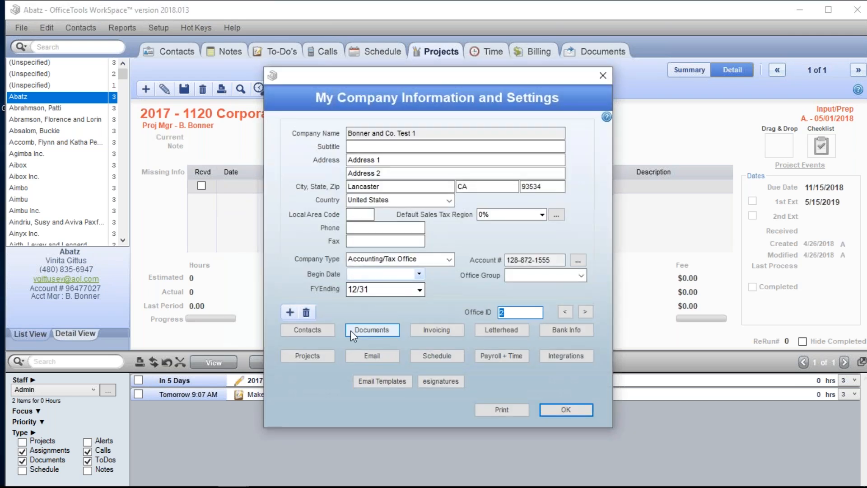
pyautogui.click(329, 355)
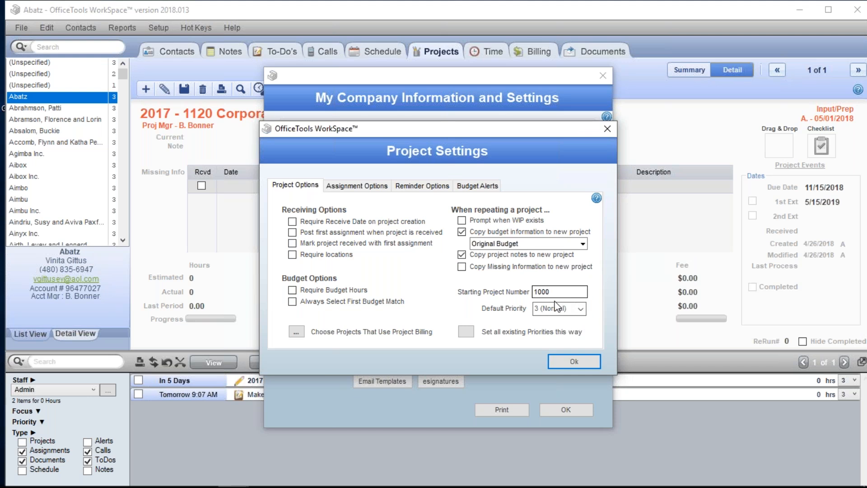
pyautogui.moveTo(333, 252)
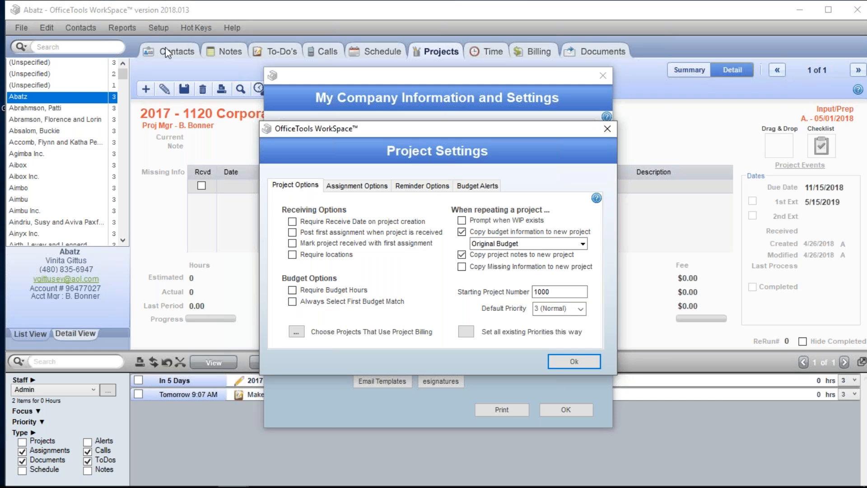
pyautogui.click(582, 363)
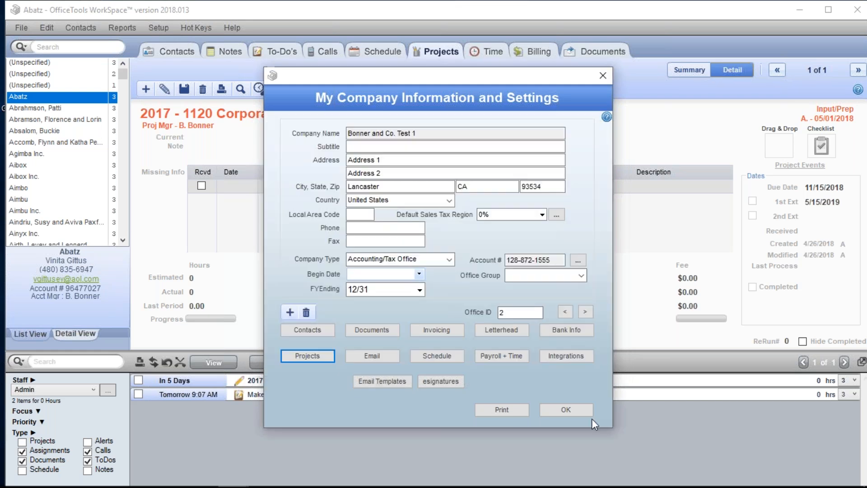
pyautogui.click(565, 410)
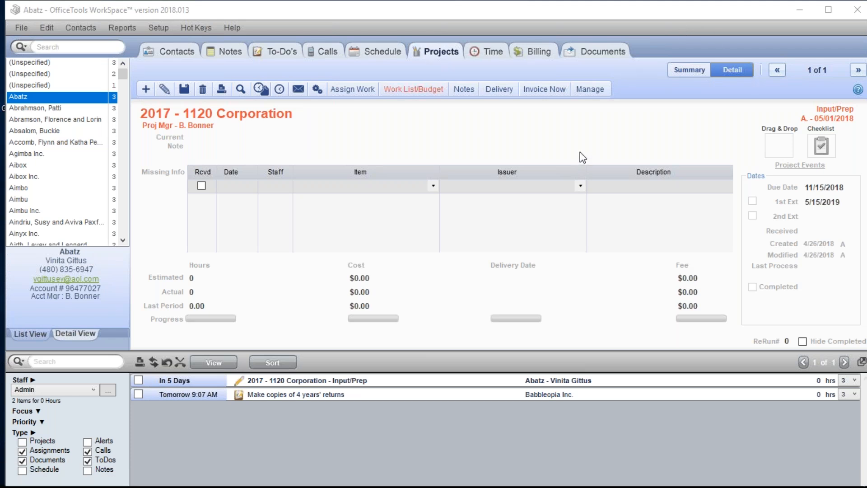
# View the billable time entries for Abatz and return to the 1120 Corporation project details.
pyautogui.click(543, 53)
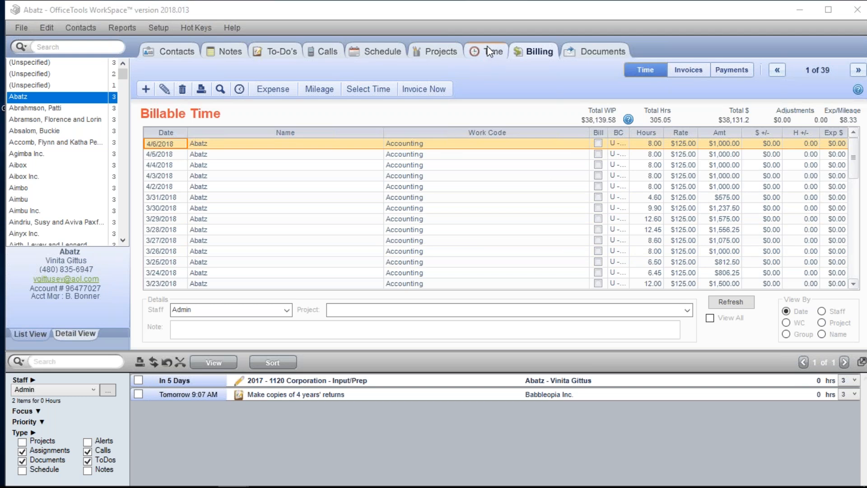
pyautogui.click(437, 51)
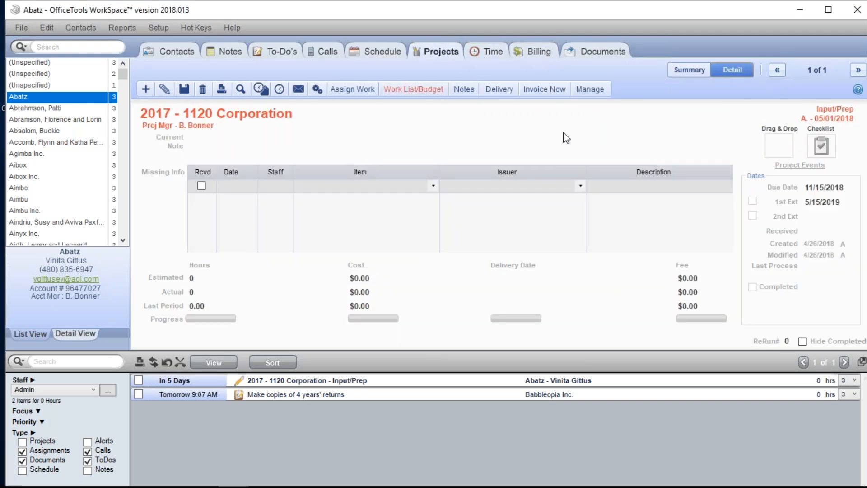